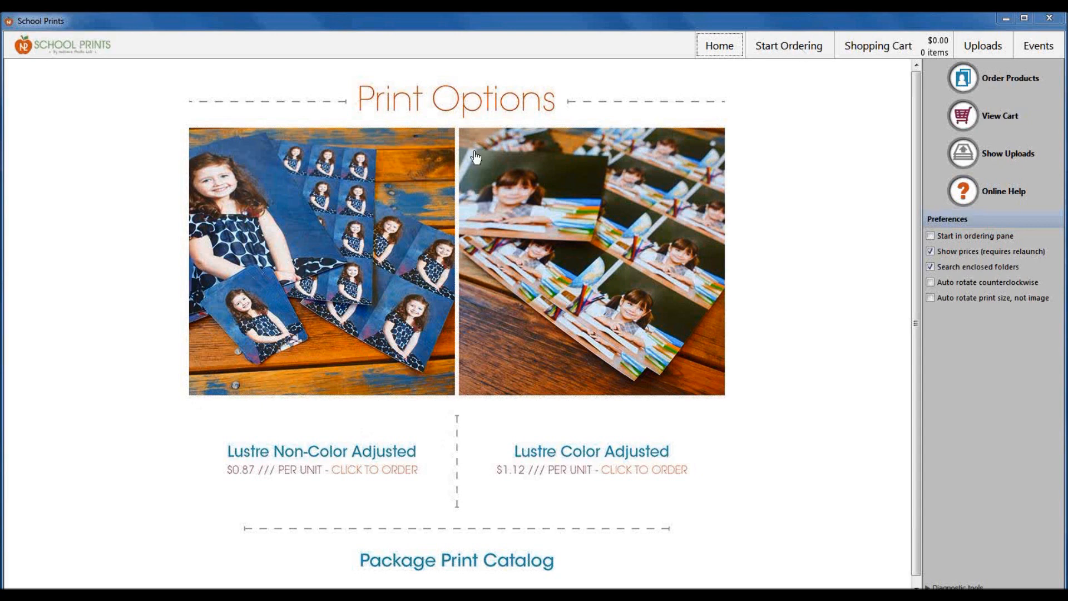
scroll(338, 260, down, 1)
Open the Lustre Non-Color Adjusted ordering catalog from the Print Options page
click(337, 258)
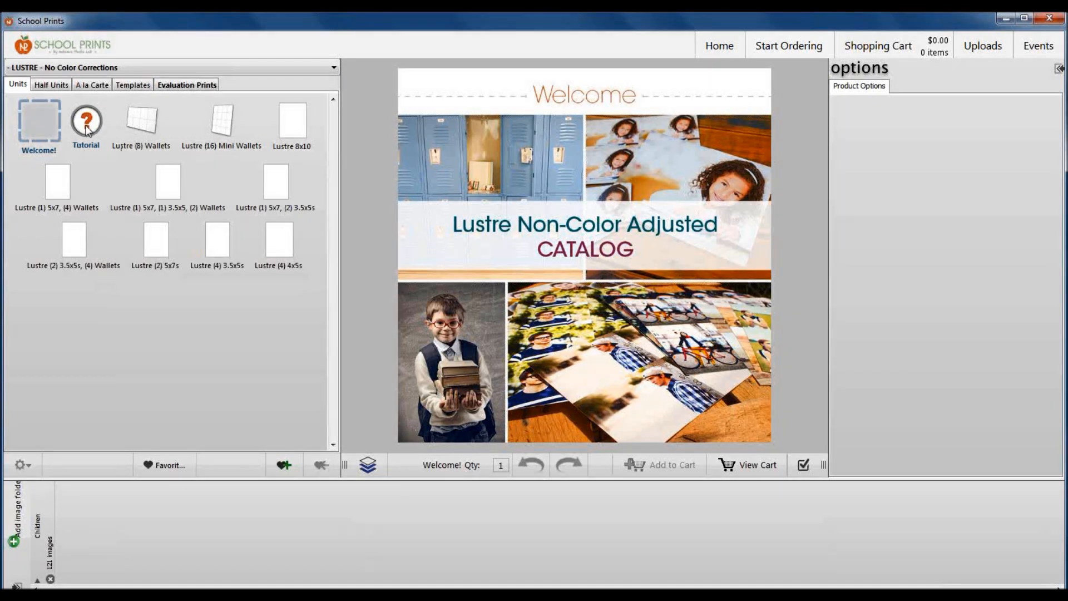
Preview the package tutorial, browse Templates and A la Carte, then load a Lustre 8x10 print
click(87, 126)
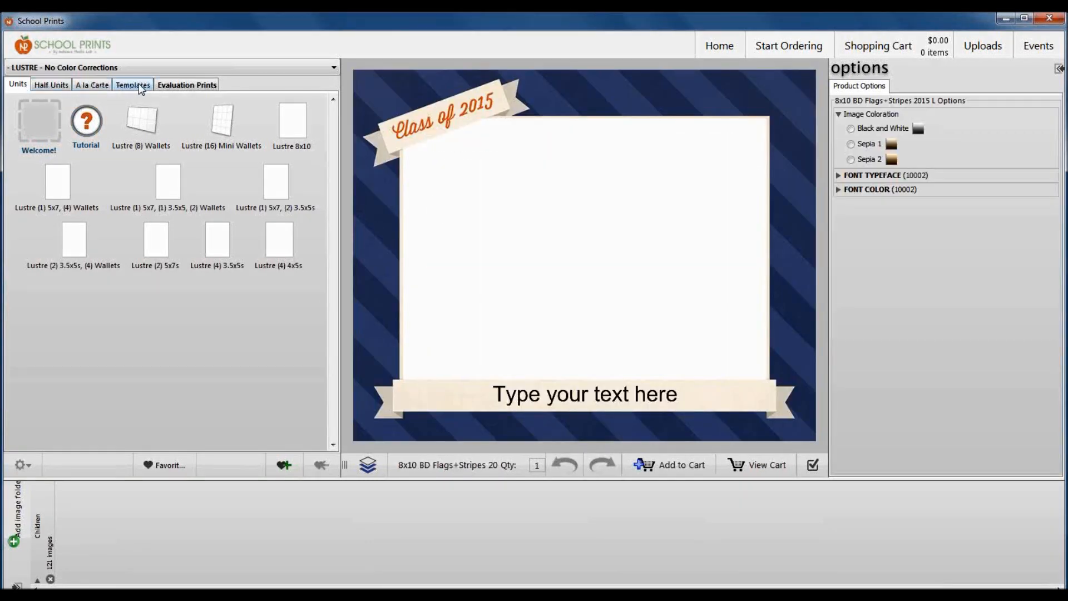
click(90, 84)
click(20, 86)
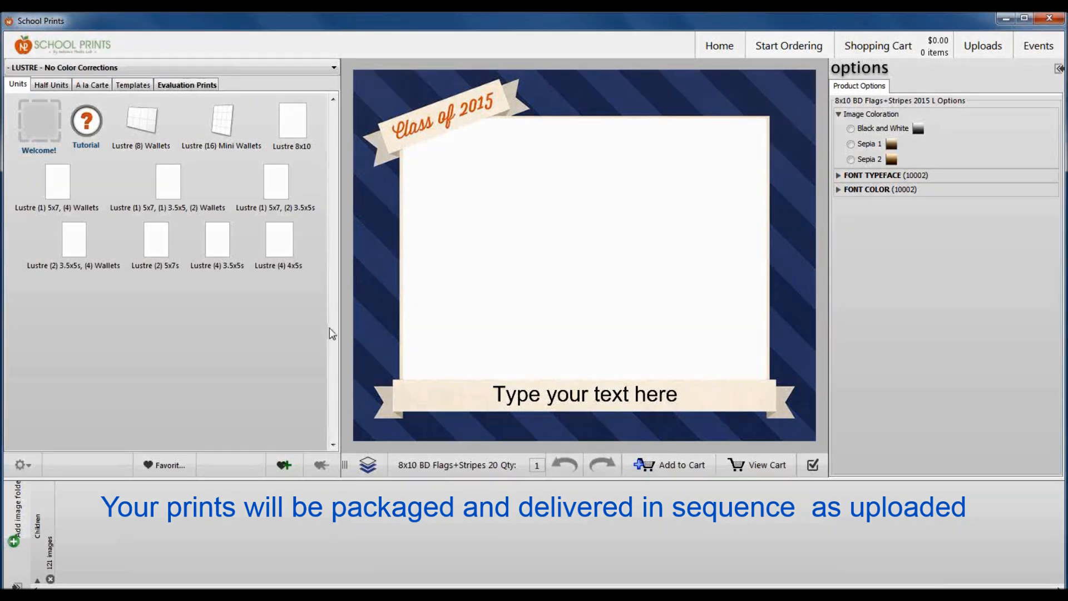
click(291, 124)
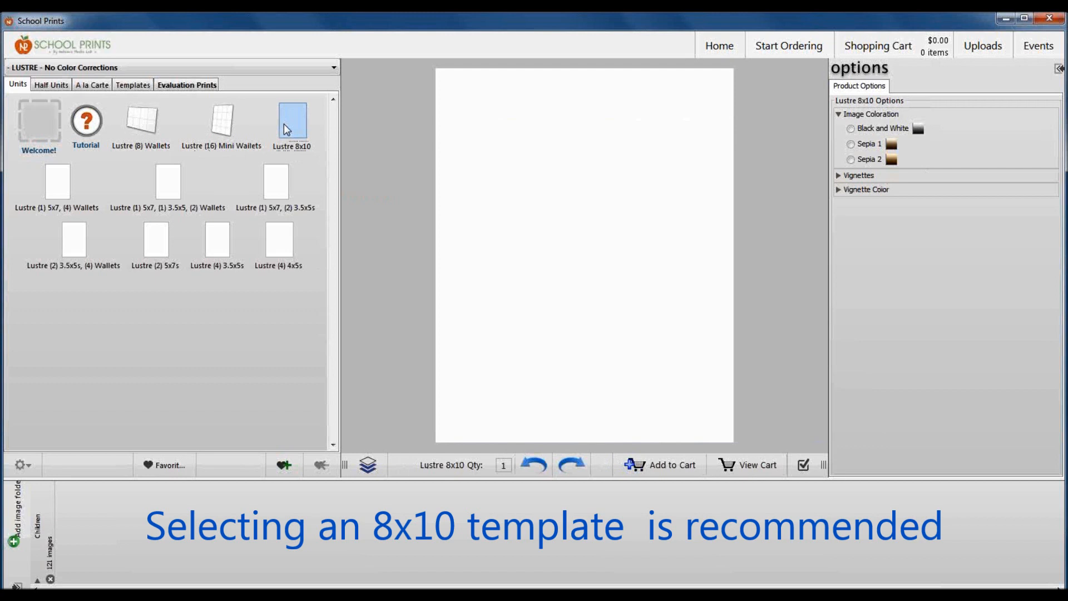
click(511, 208)
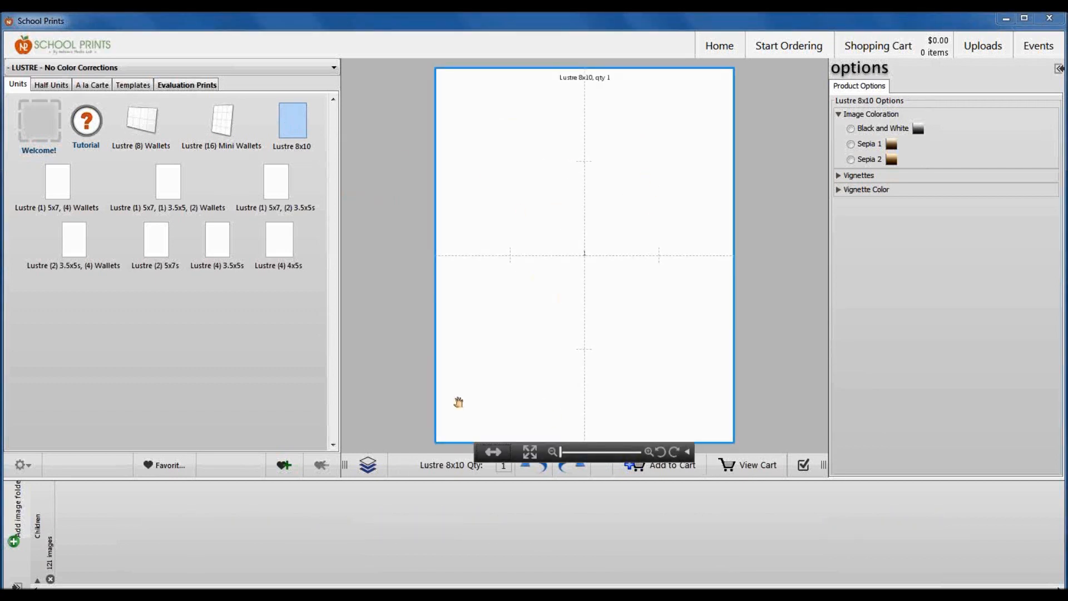
Show the package and cluster controls and add a Lustre (8) Wallets sheet beside the 8x10
click(412, 425)
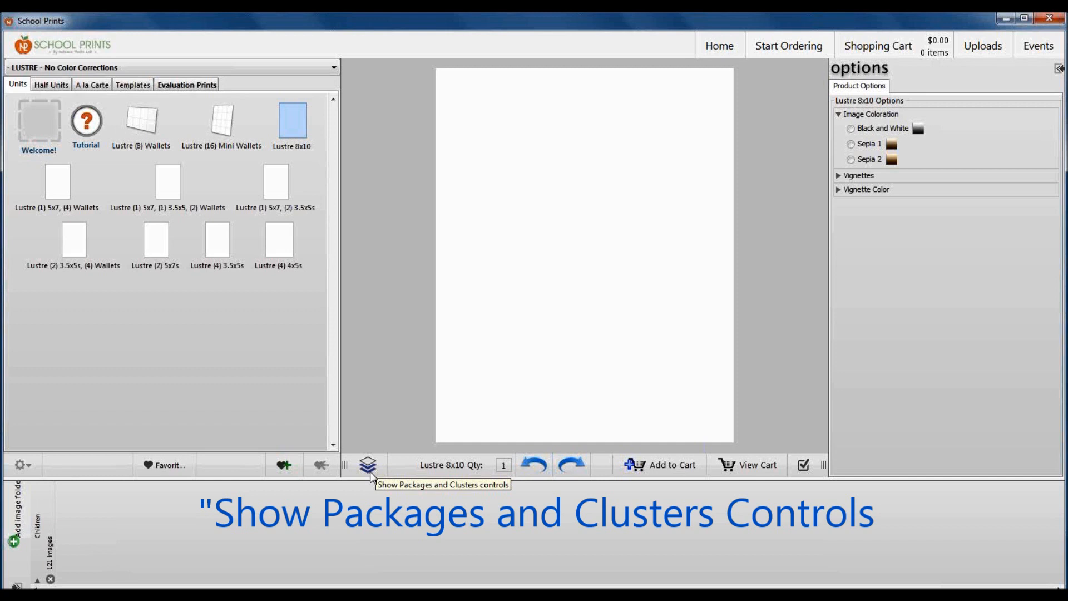
click(368, 465)
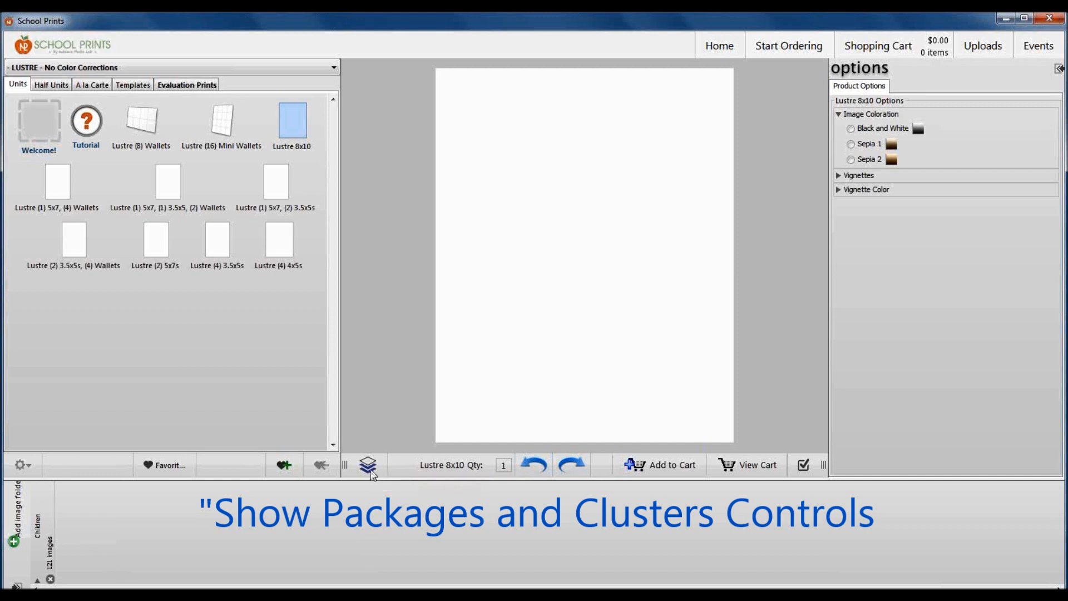
click(369, 466)
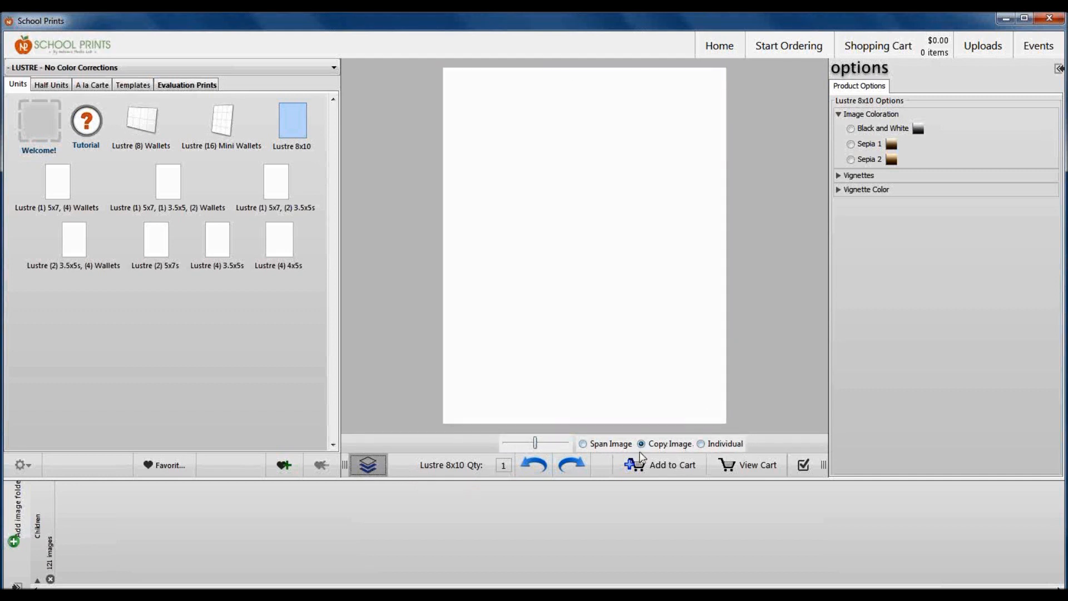
click(577, 379)
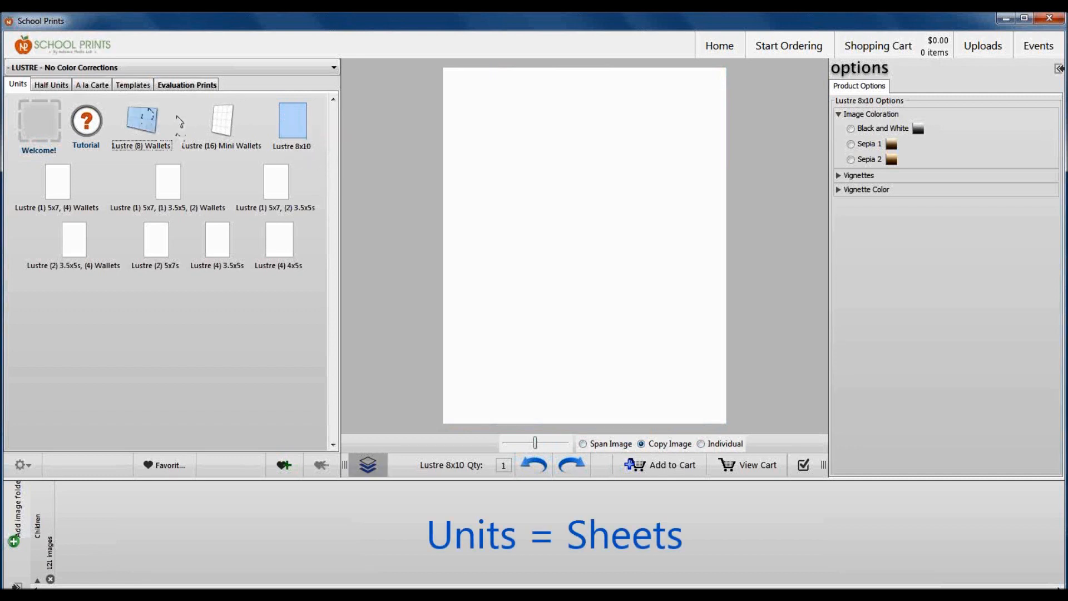
drag(142, 120, 427, 198)
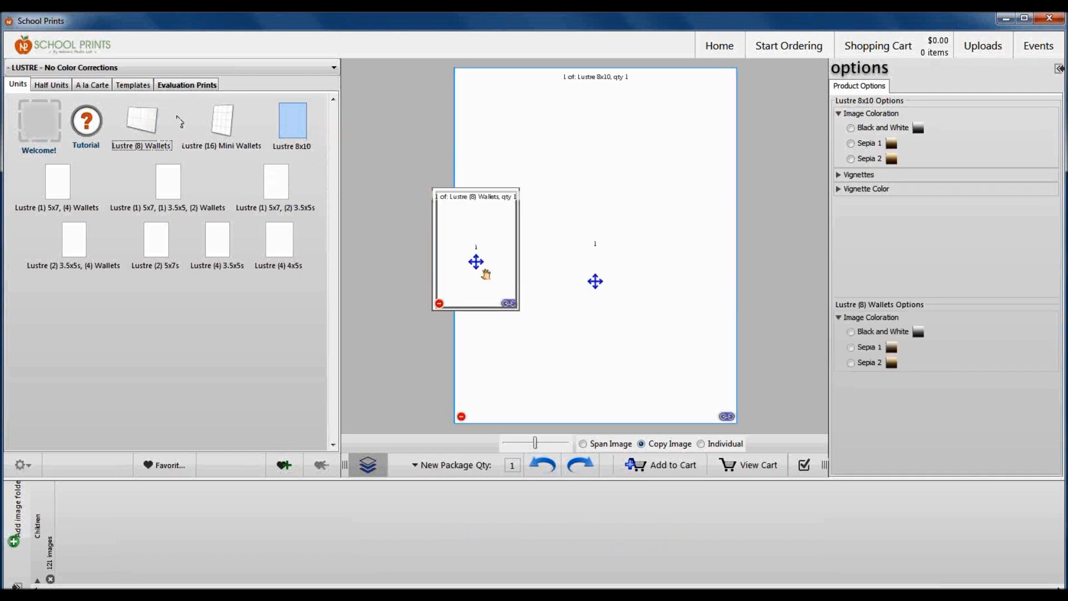
Rebuild the package from the Lustre 8x10 with (8) Wallets, (1) 5x7 (4) Wallets and (2) 5x7s sheets
drag(475, 263, 445, 240)
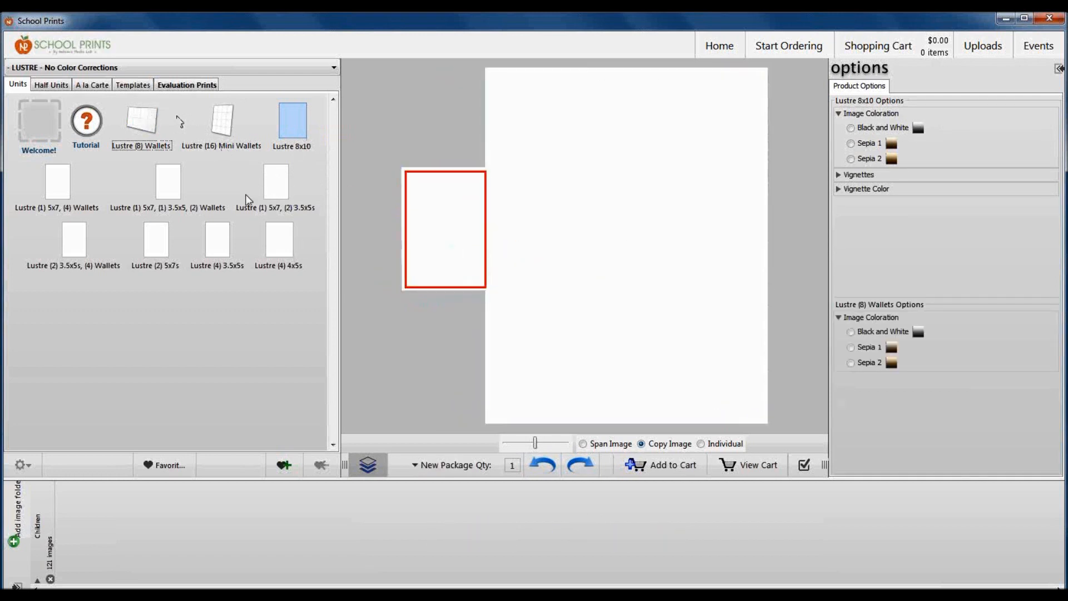
click(228, 125)
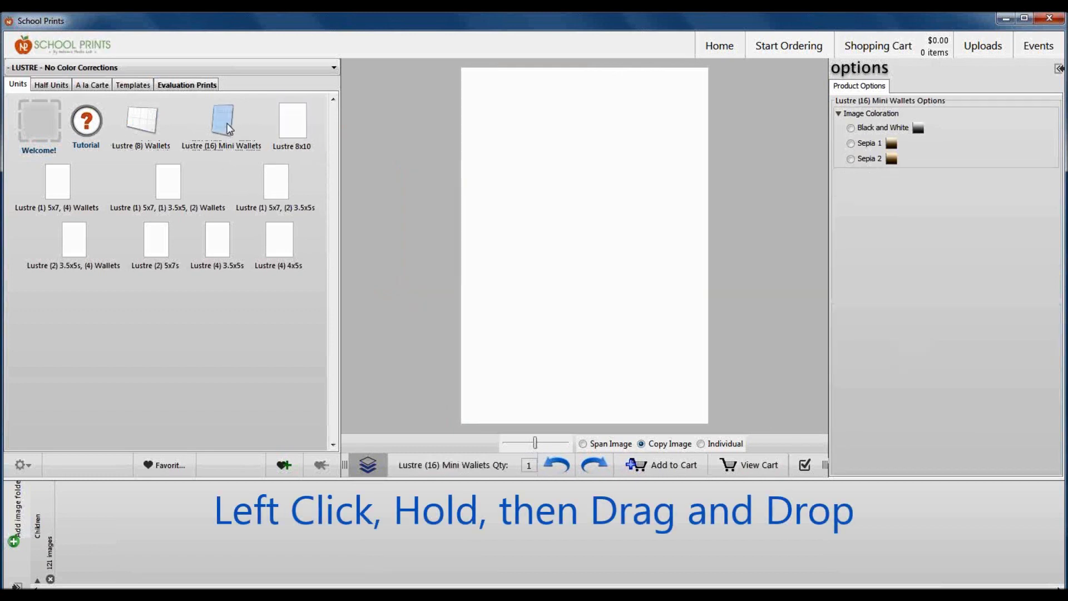
click(293, 117)
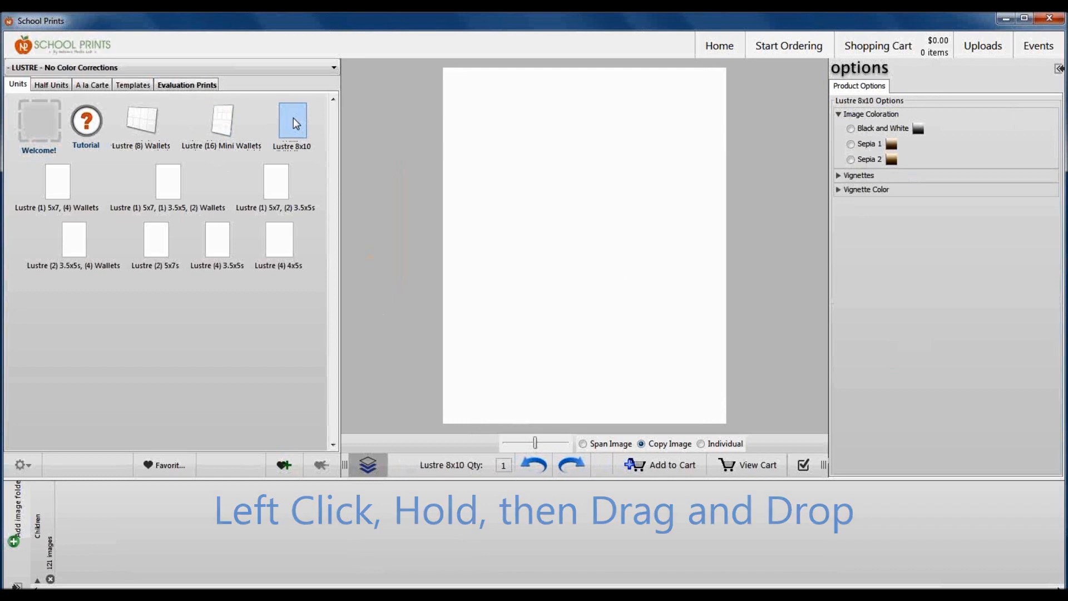
mouse_move(139, 117)
mouse_down()
mouse_move(422, 224)
mouse_move(416, 160)
mouse_up()
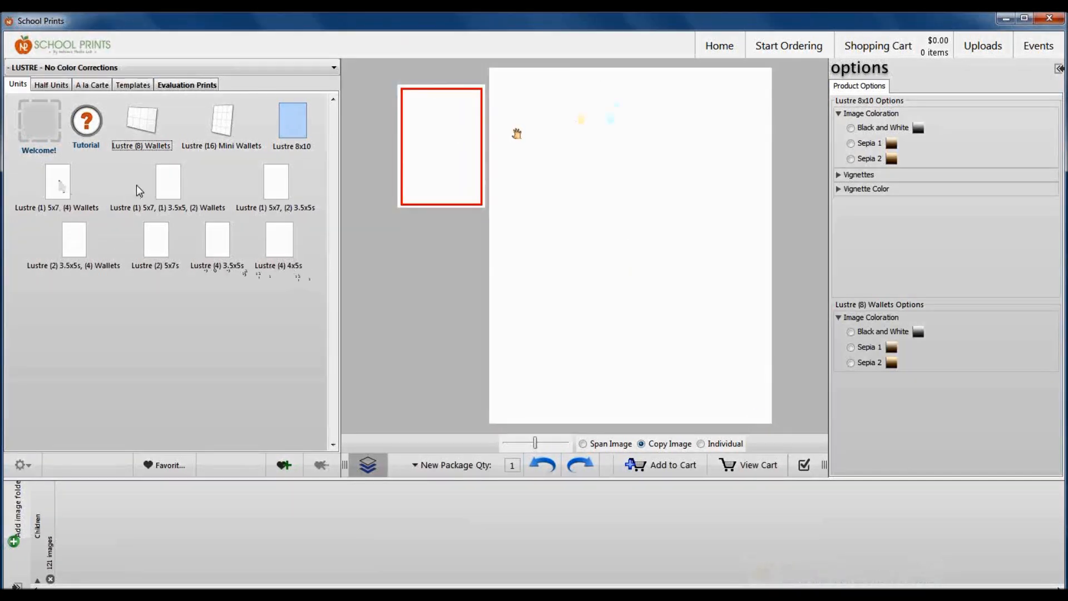
drag(63, 188, 468, 287)
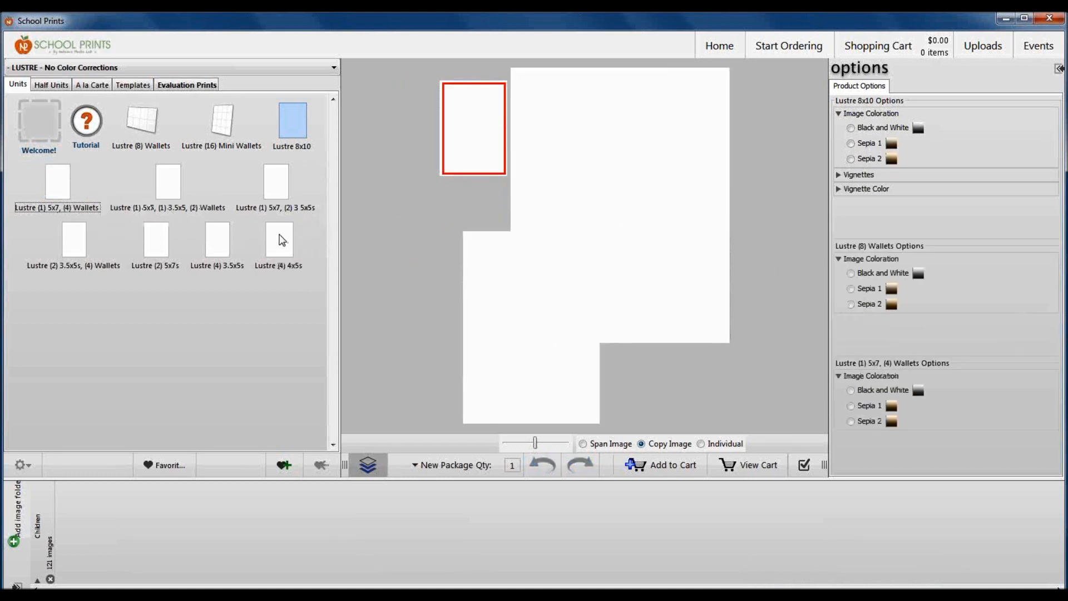
drag(156, 246, 761, 226)
mouse_move(539, 250)
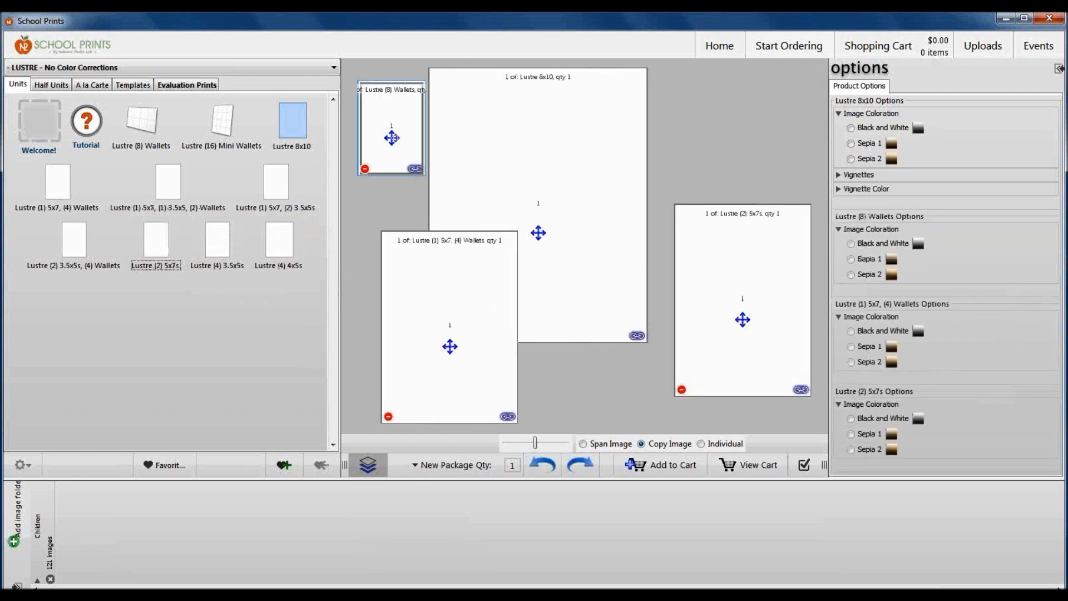
drag(391, 137, 393, 174)
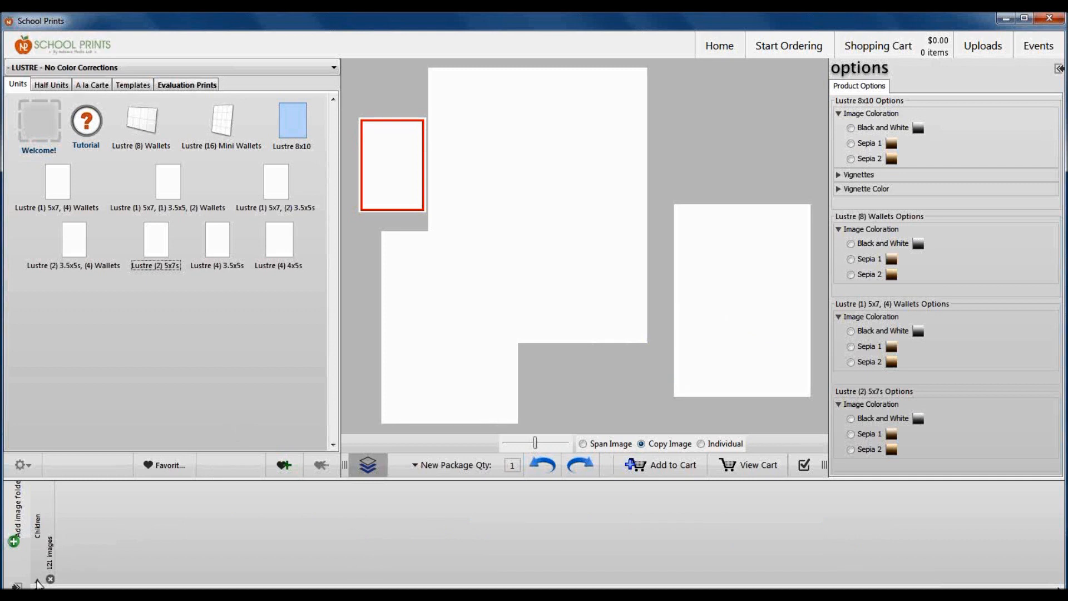
Toggle the image thumbnail strip and start adding another folder of images
click(38, 581)
click(38, 582)
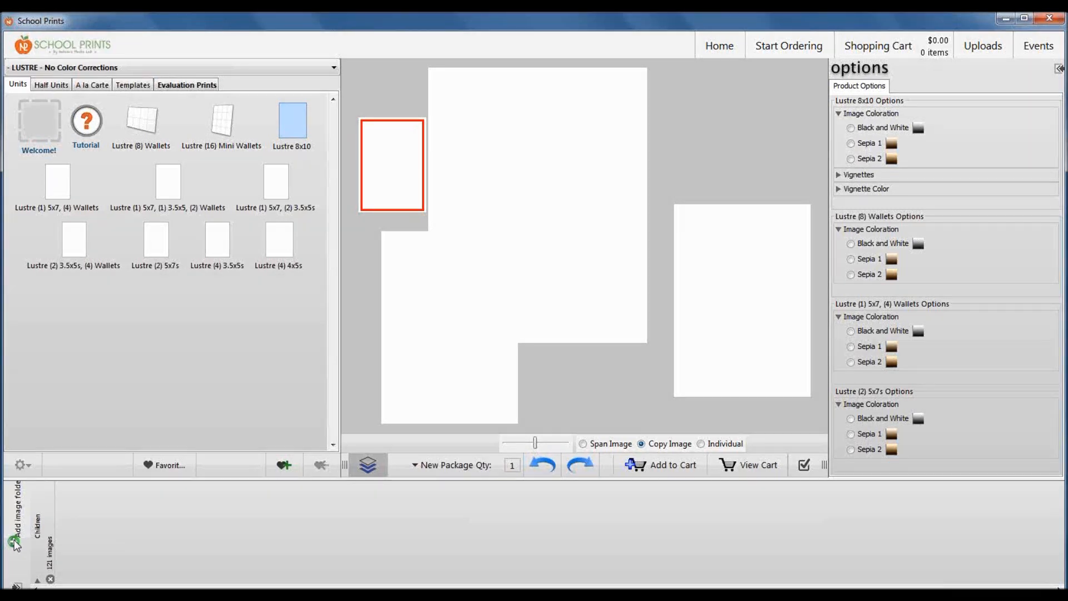
click(15, 542)
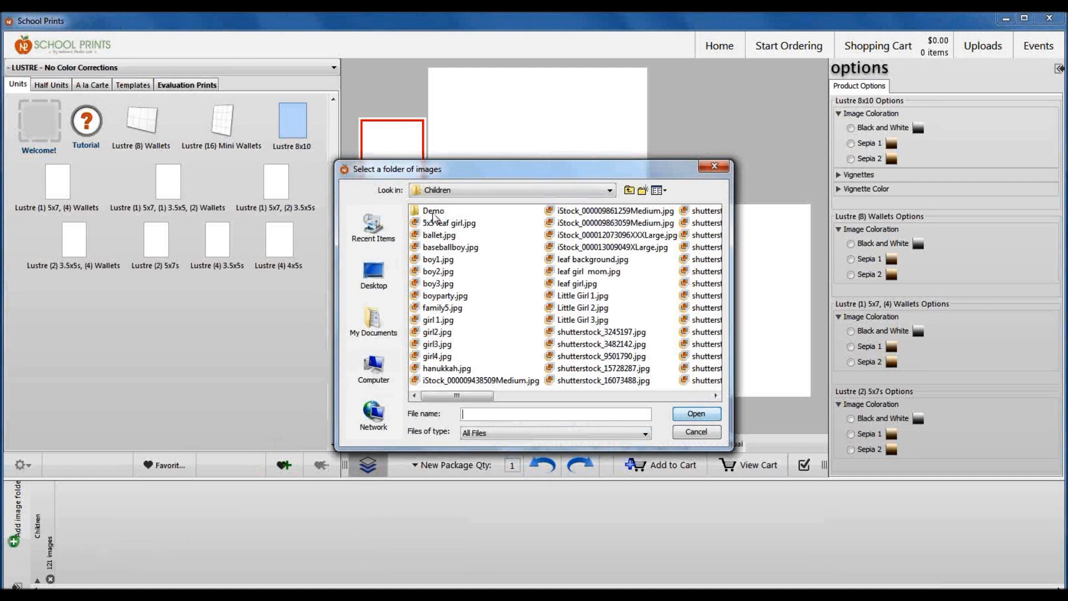
Load the Demo folder's images into the thumbnail strip beside Children
click(435, 212)
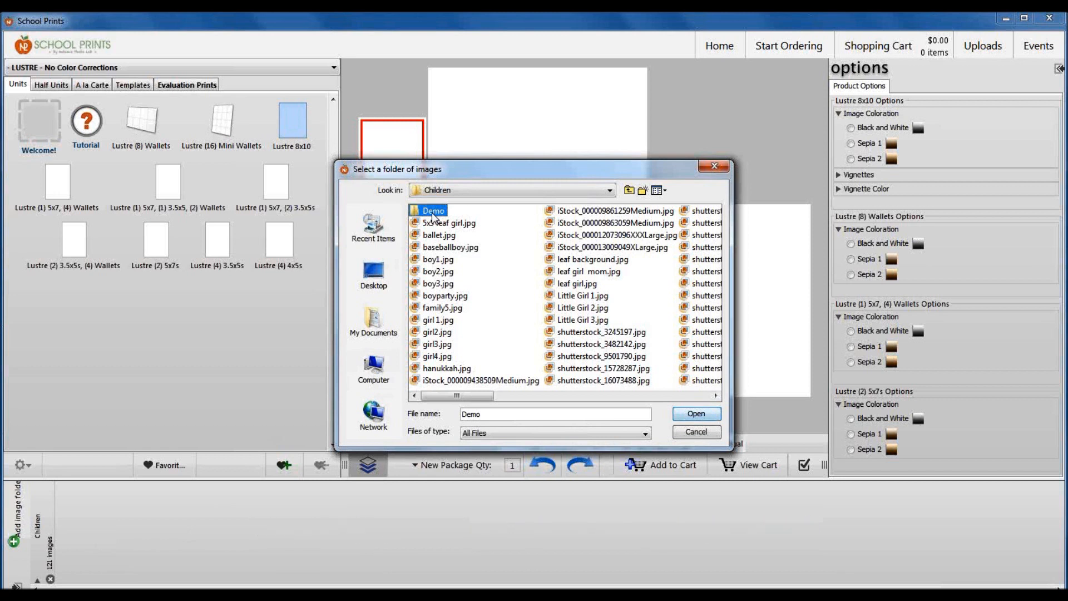
click(697, 414)
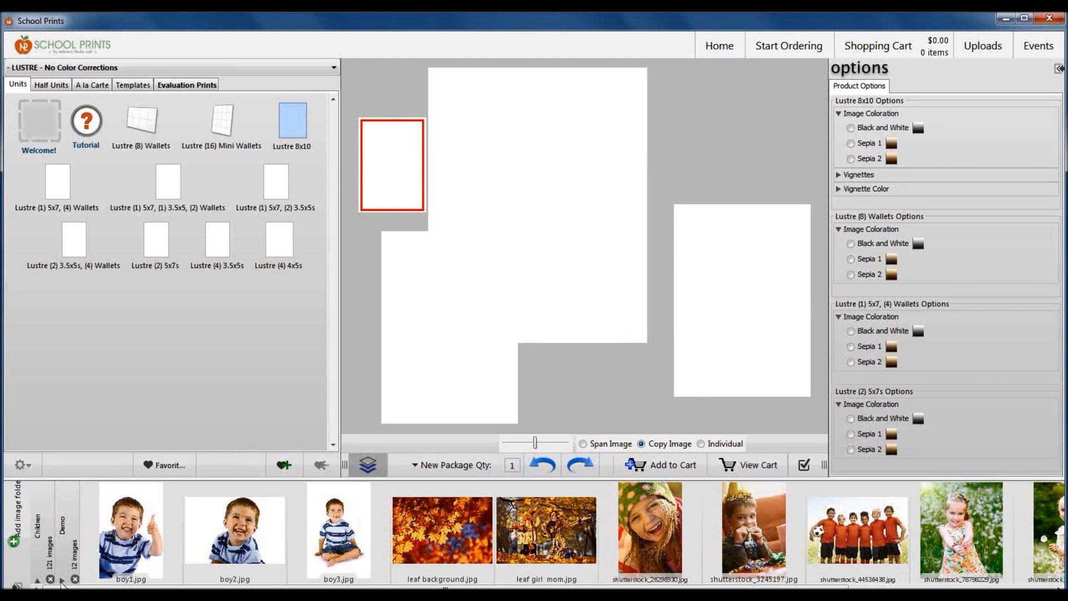
click(64, 582)
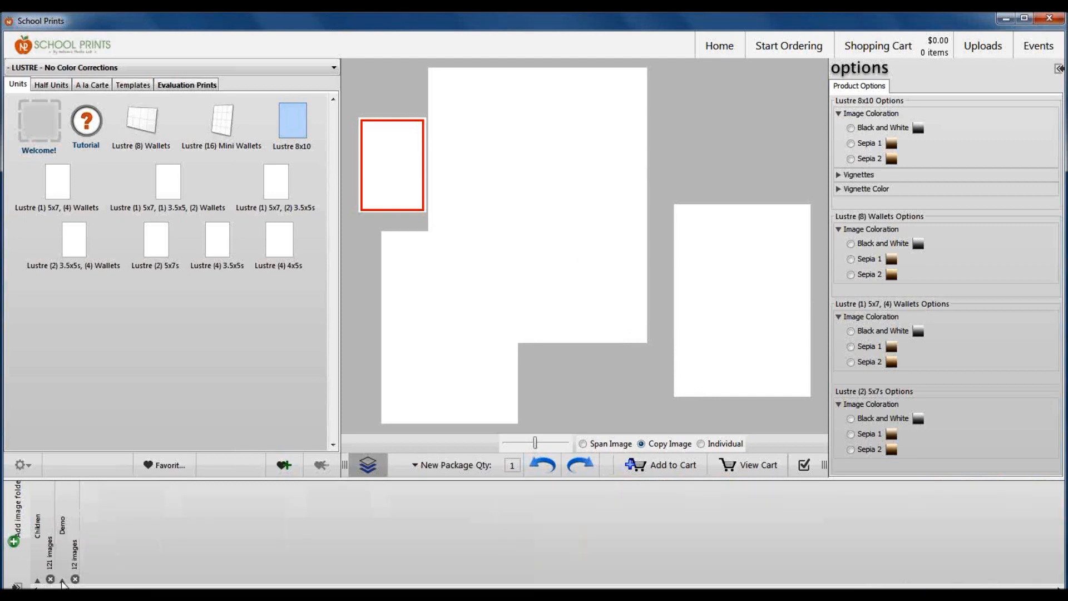
click(38, 581)
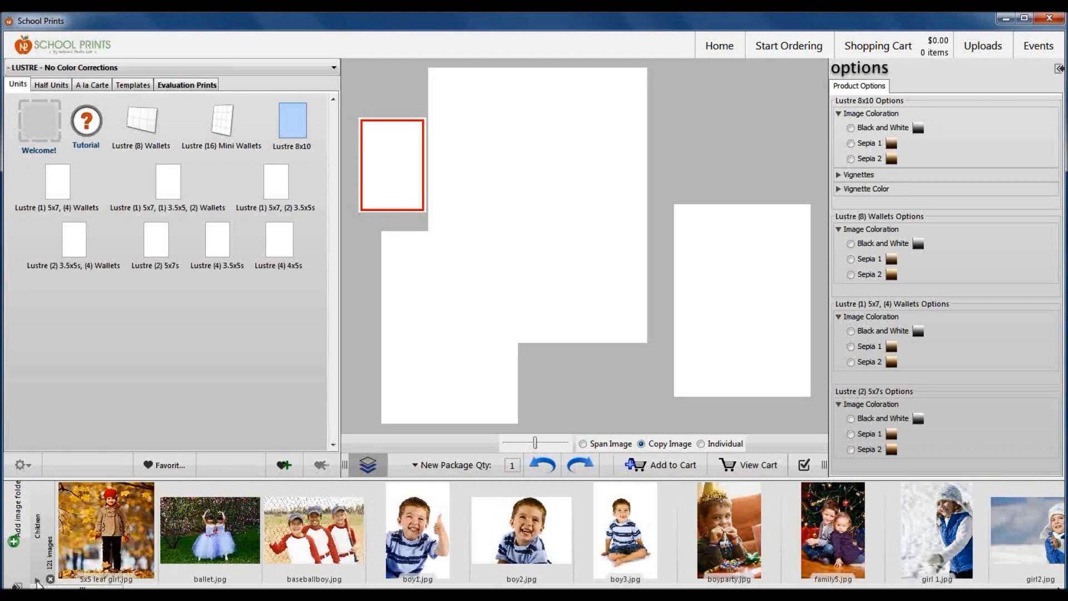
click(38, 582)
click(63, 582)
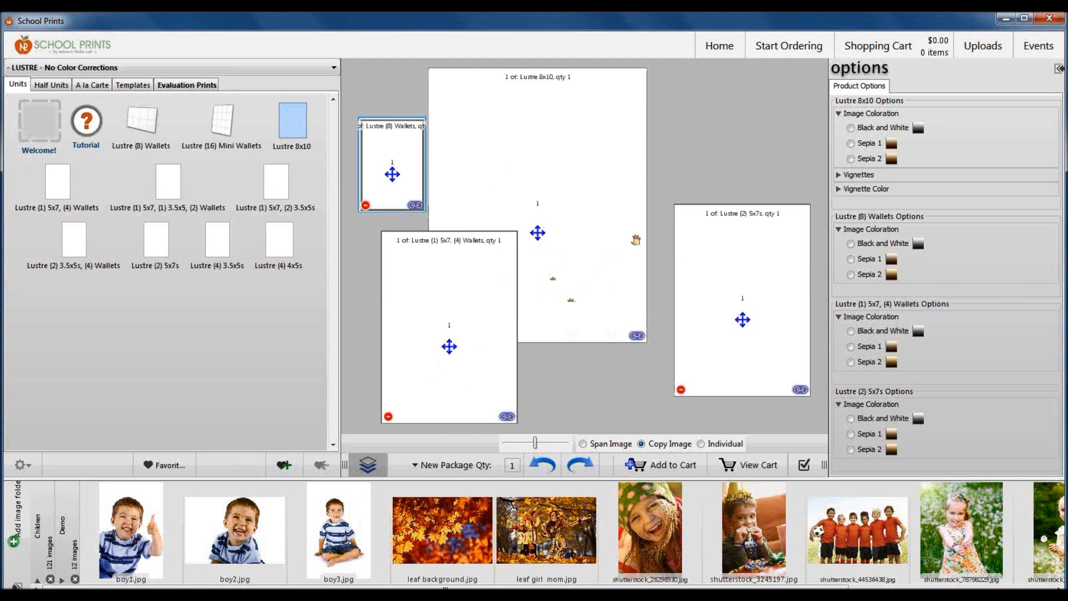
click(426, 398)
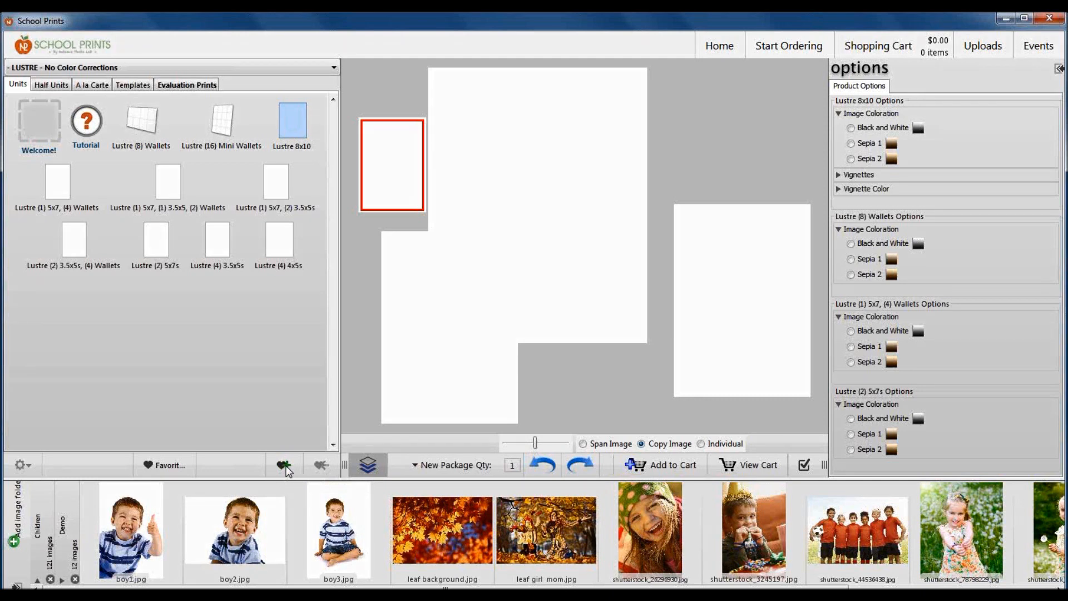
Save the four-unit package layout as a new favorite named Package D
click(285, 465)
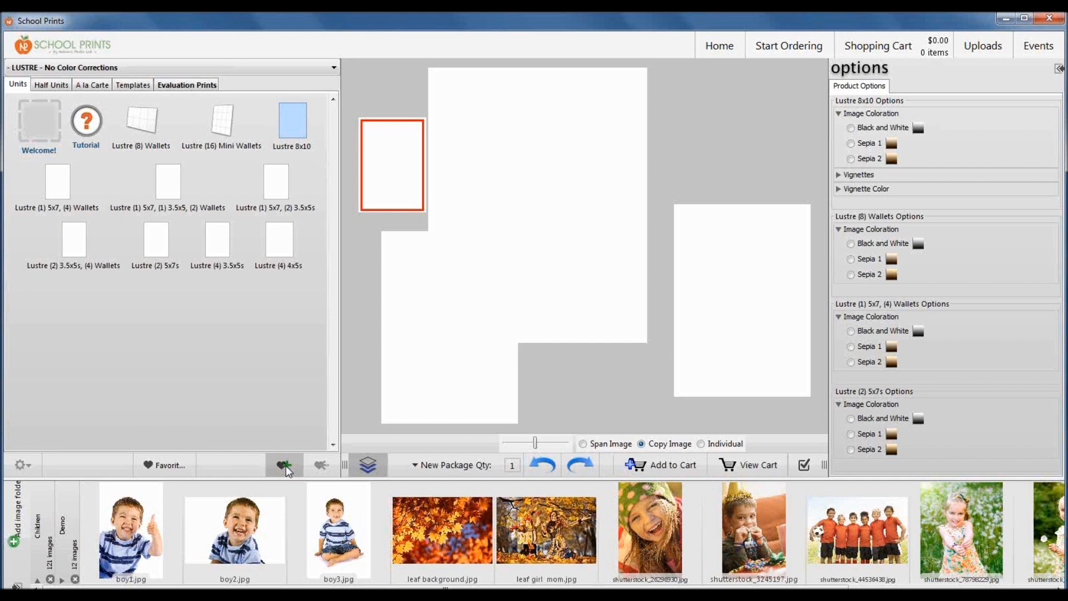
click(284, 465)
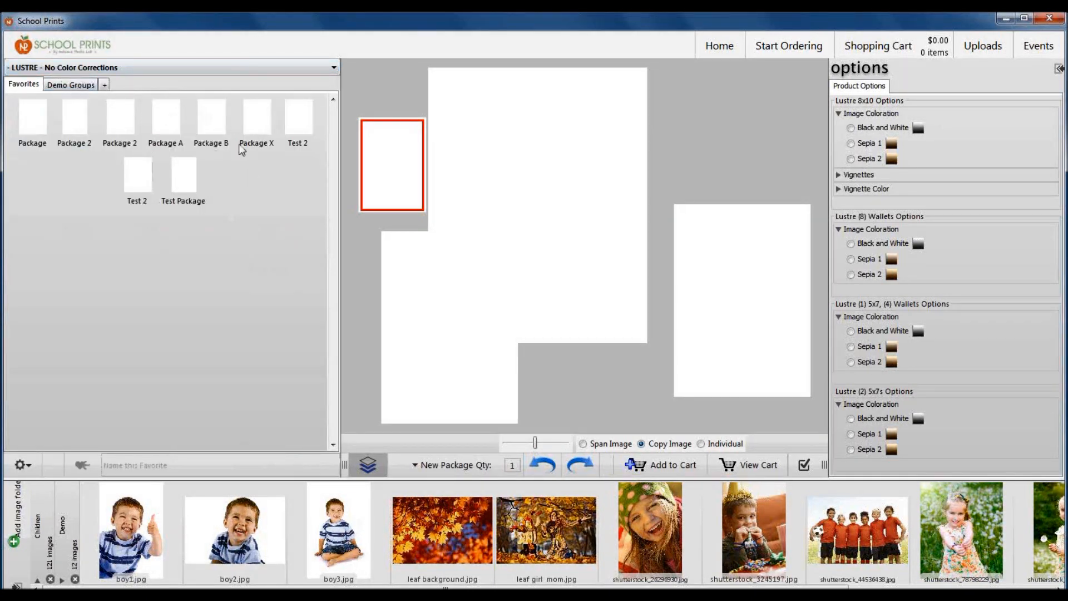
click(195, 457)
text(ck)
text(age D)
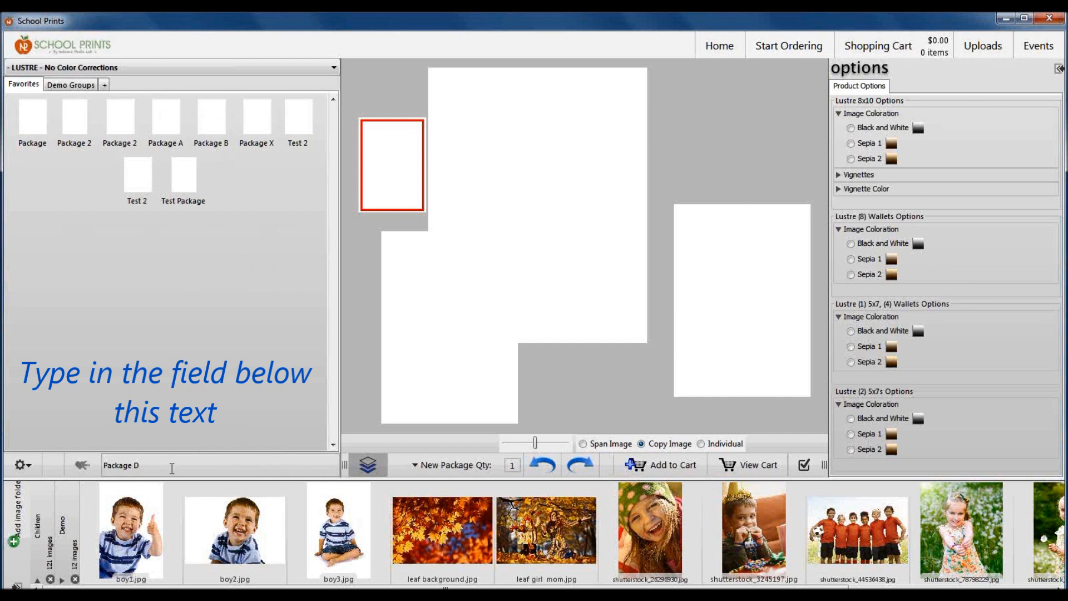
key(Return)
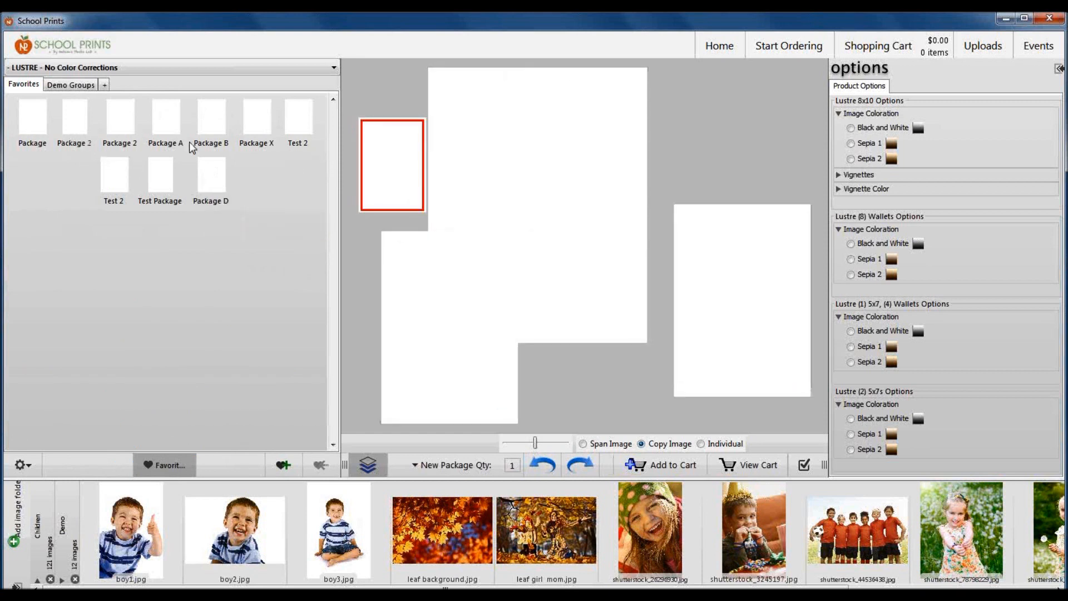
Load Package 2 then the Package D favorite, and pick boy2.jpg as the photo to place
click(86, 116)
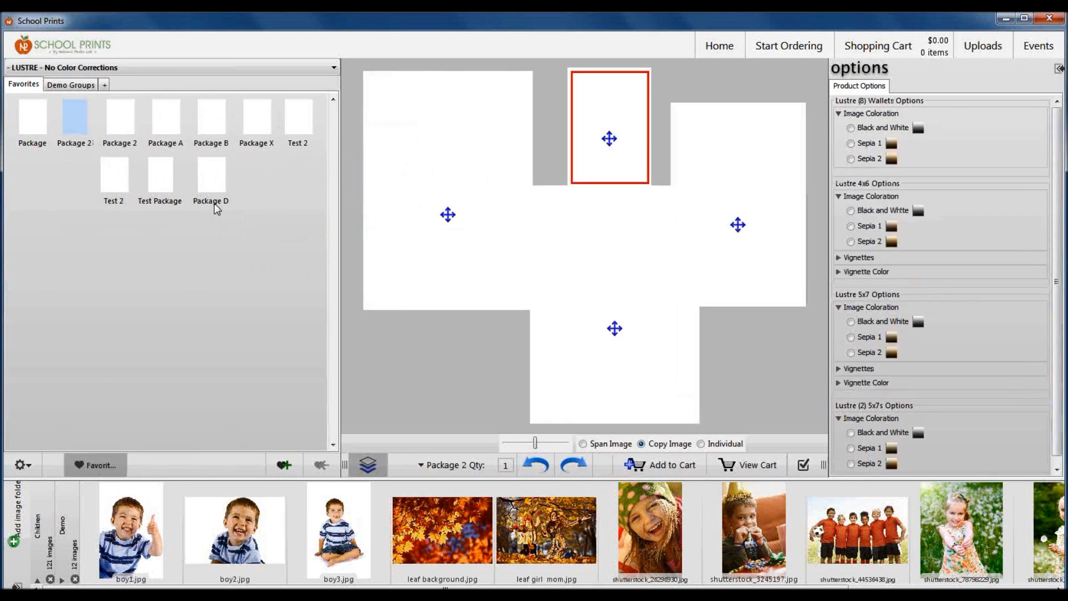
click(216, 177)
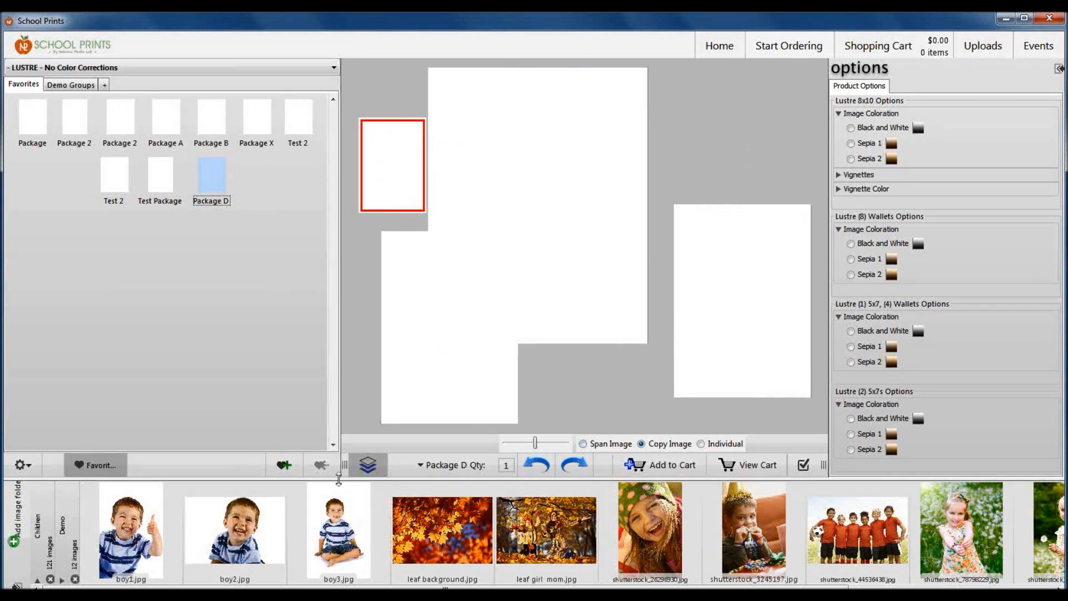
click(238, 533)
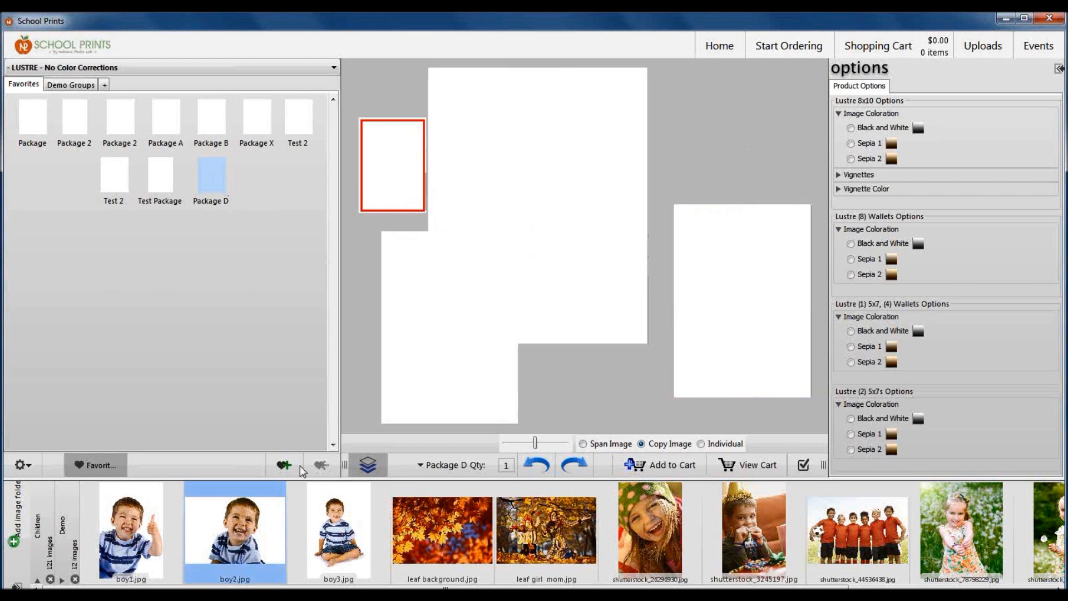
Place boy2.jpg into the layout, then fill all slots with boy3.jpg, shifted up and enlarged
mouse_move(255, 534)
mouse_down()
mouse_move(542, 299)
mouse_move(560, 234)
mouse_up()
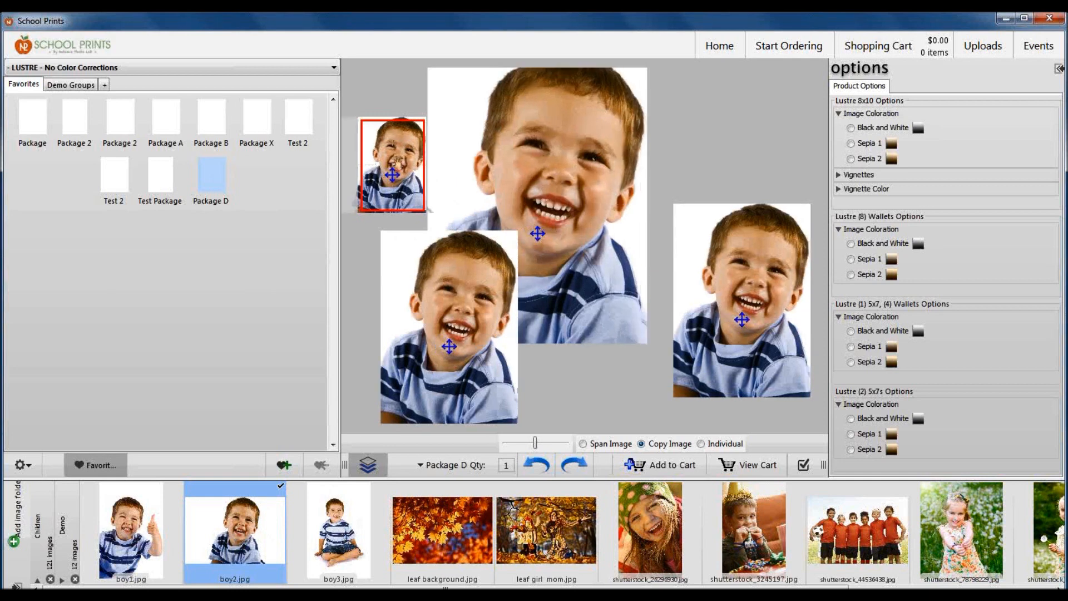
mouse_move(546, 198)
mouse_down()
mouse_move(539, 202)
mouse_move(564, 259)
mouse_move(561, 250)
mouse_up()
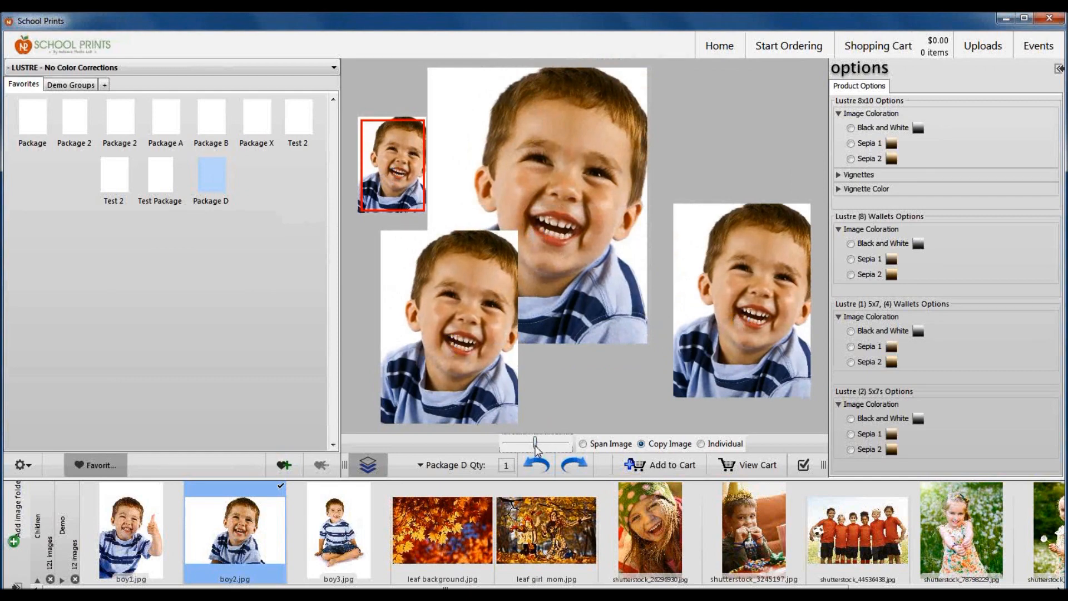
drag(535, 442, 538, 444)
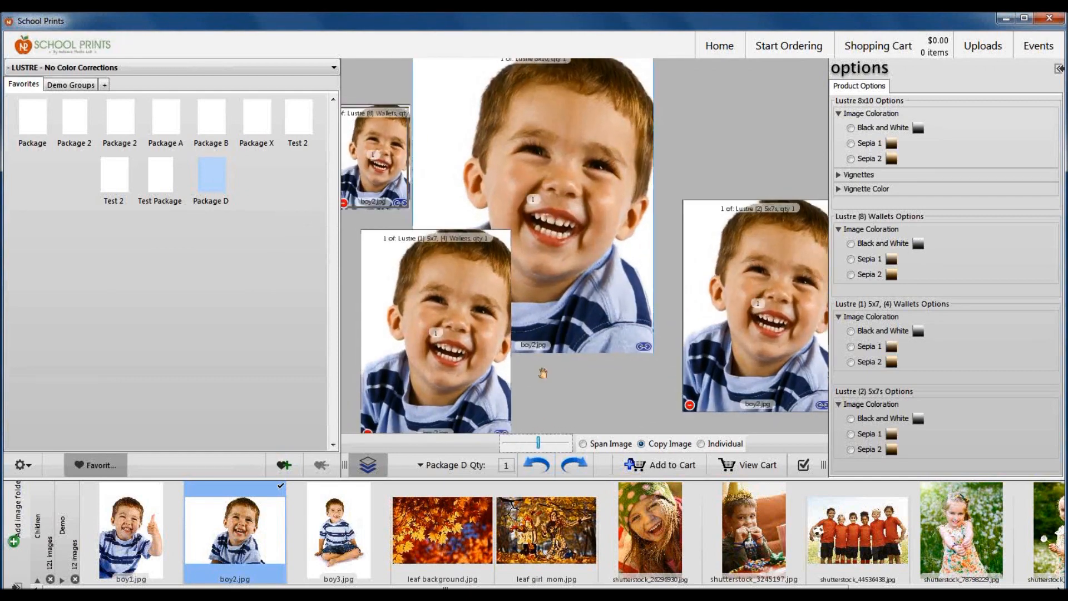
click(338, 532)
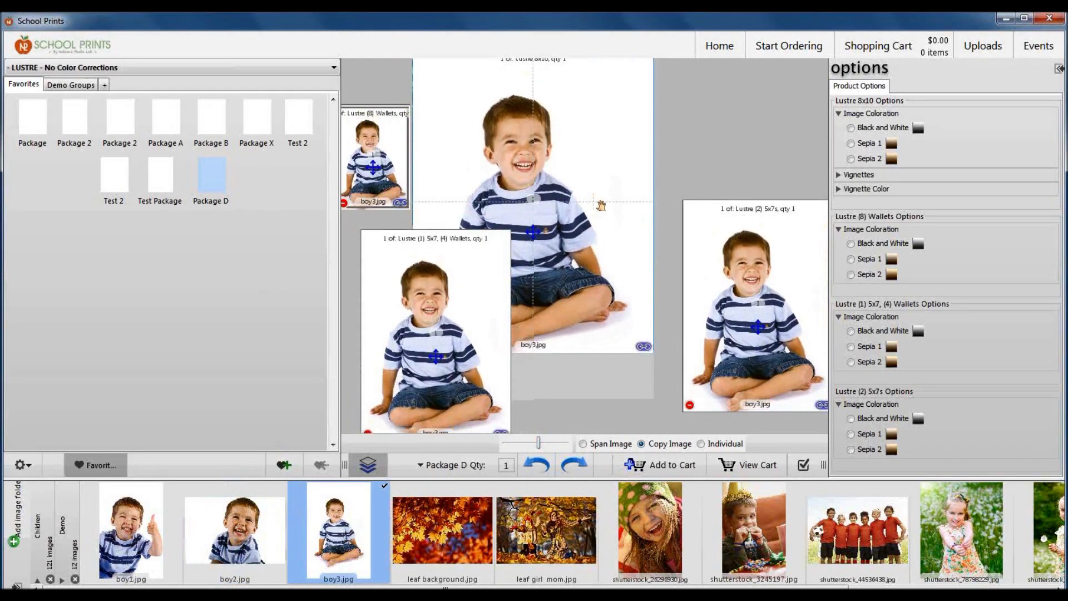
mouse_move(595, 210)
mouse_down()
mouse_move(606, 206)
mouse_move(597, 247)
mouse_up()
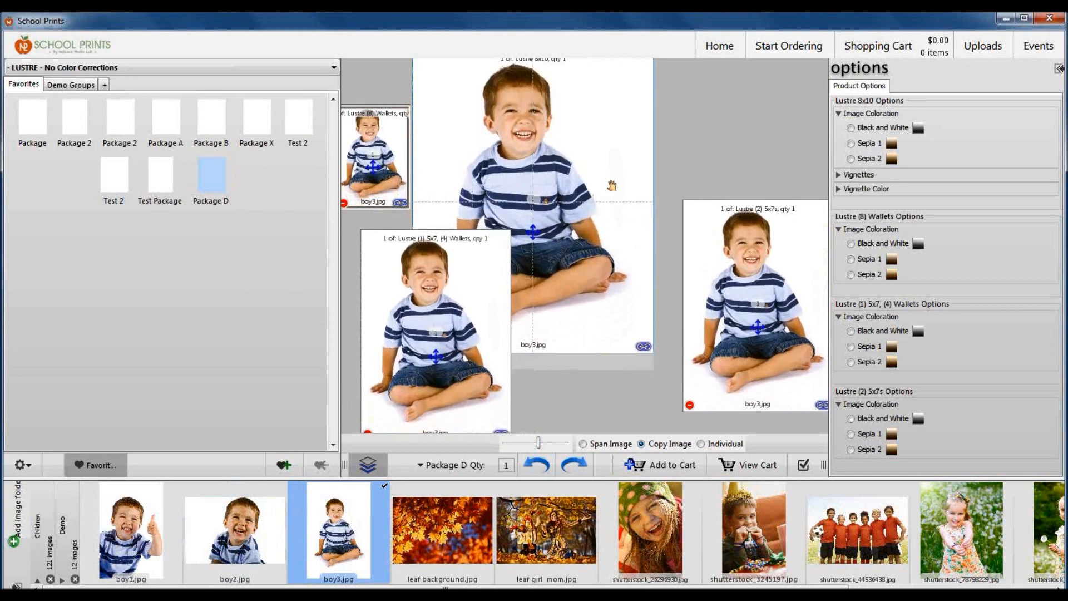
mouse_move(598, 248)
mouse_down()
mouse_move(535, 216)
mouse_move(584, 251)
mouse_up()
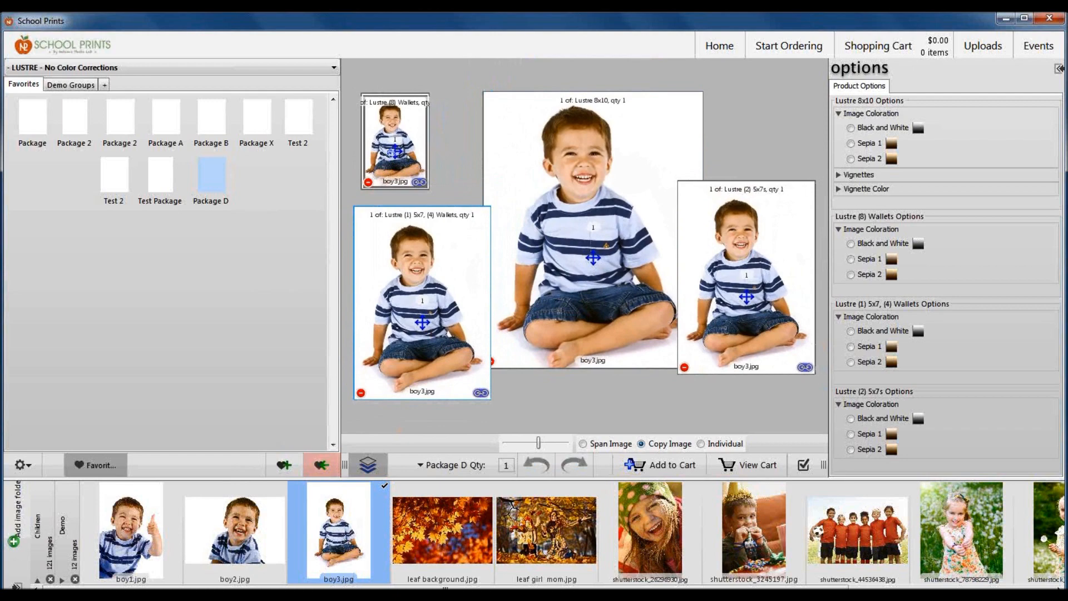
Move the wallet slot down-right and the right 5x7 slot lower, then deselect the layout
drag(398, 151, 433, 167)
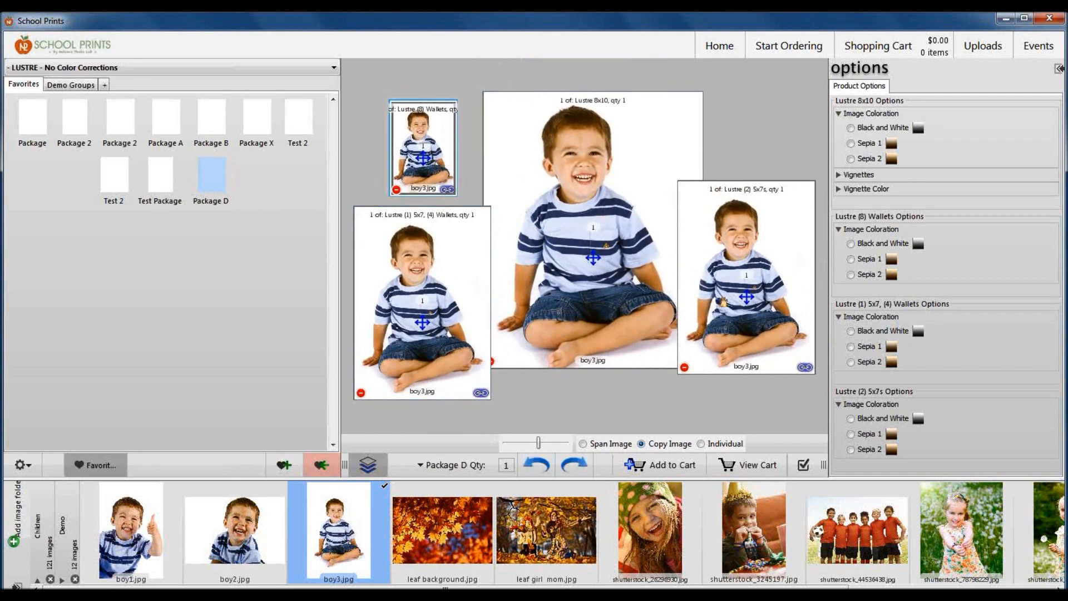
drag(746, 250, 735, 293)
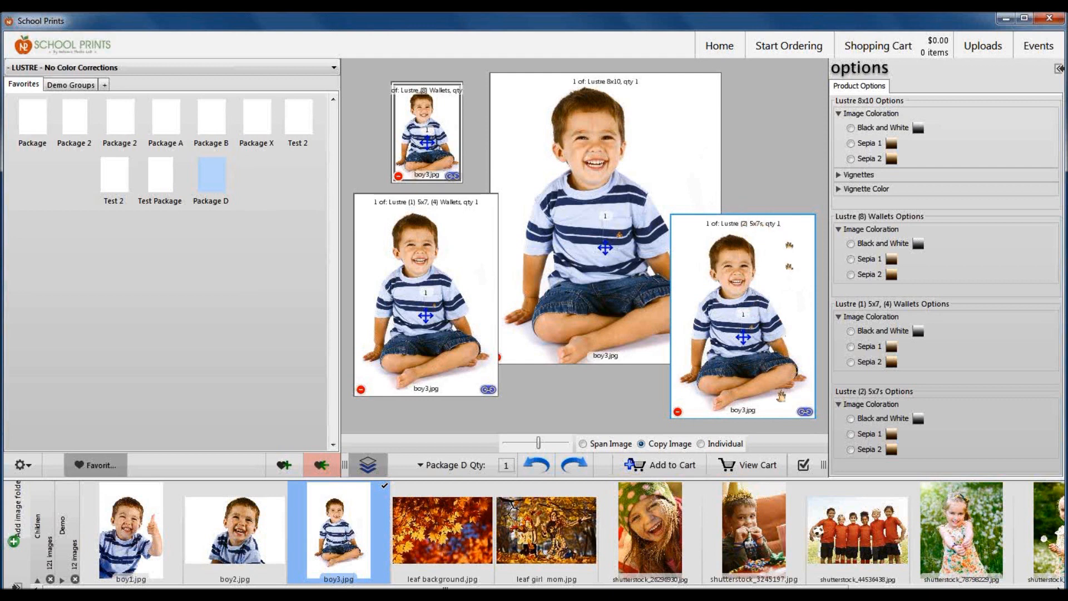
click(732, 432)
Switch to individual photo adjustment and put boy2.jpg, repositioned, in the right 5x7 slot
click(701, 443)
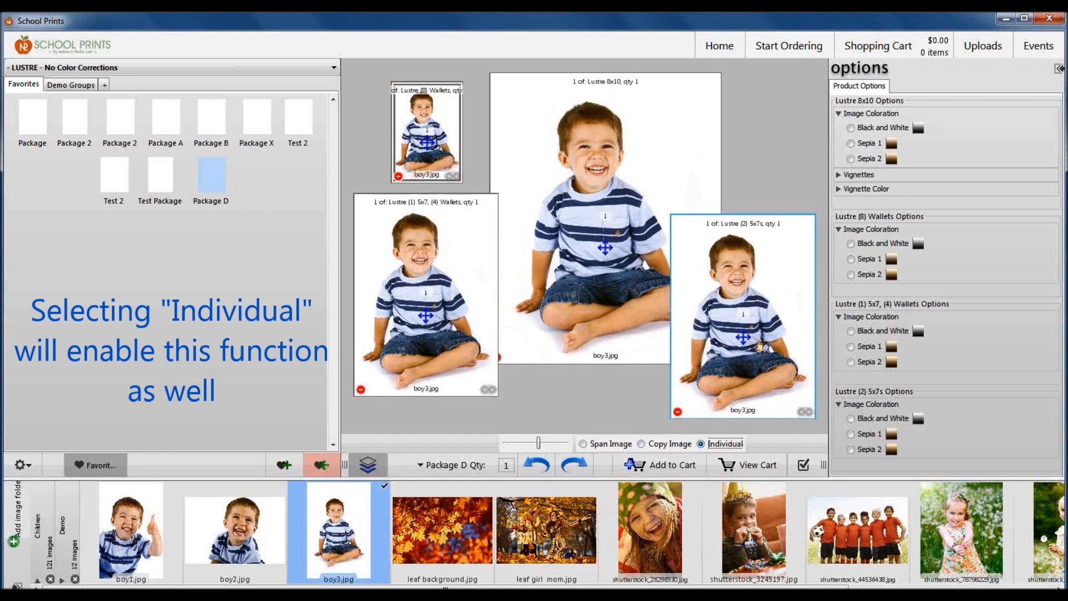
click(576, 151)
click(445, 222)
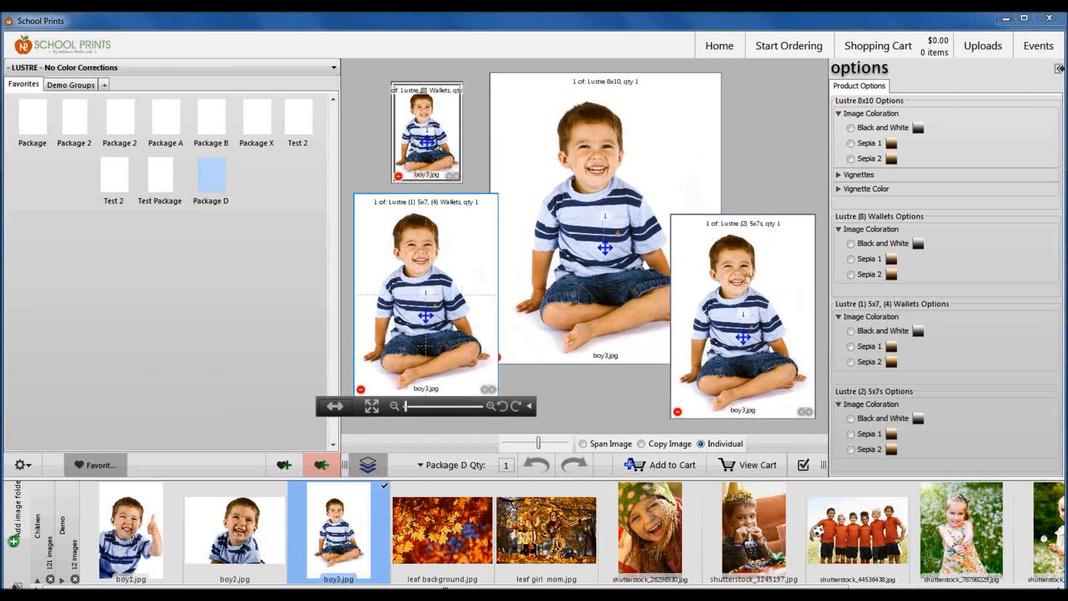
click(749, 279)
mouse_move(748, 278)
mouse_down()
mouse_move(764, 334)
mouse_move(747, 313)
mouse_up()
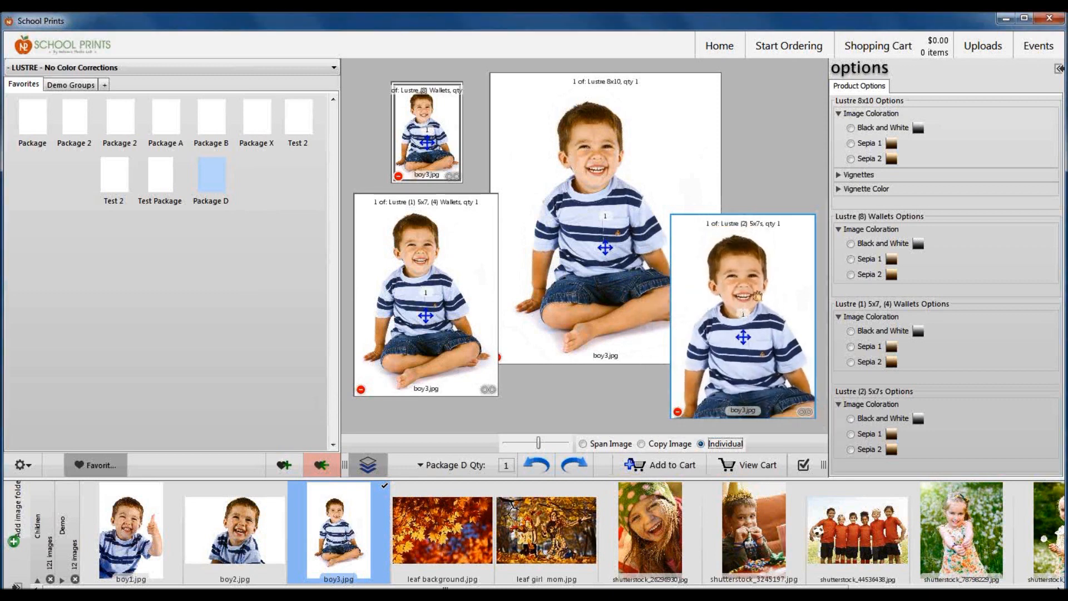
click(762, 488)
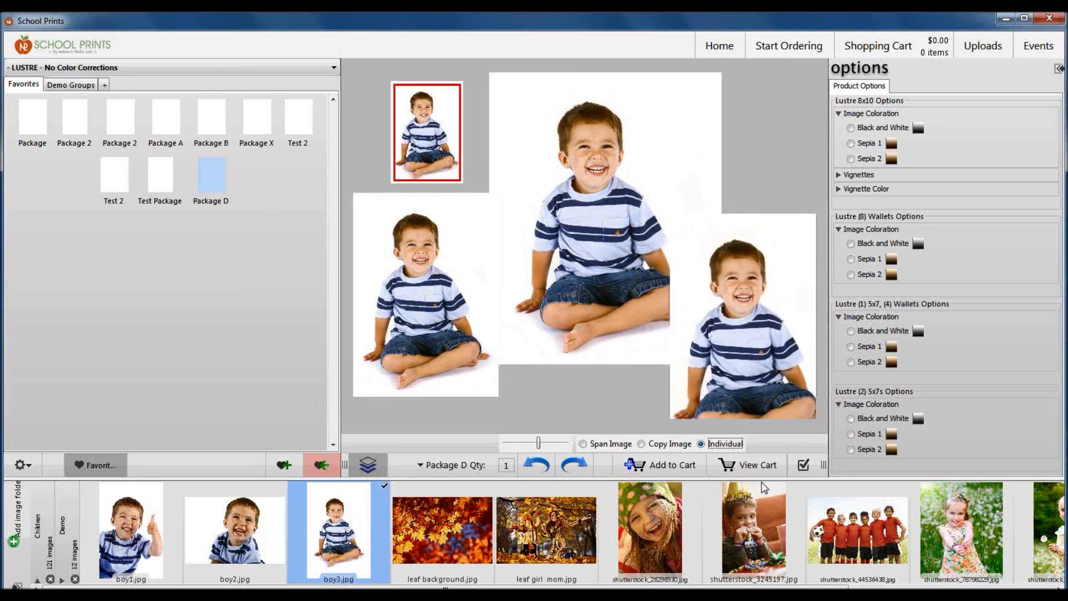
click(205, 538)
click(743, 340)
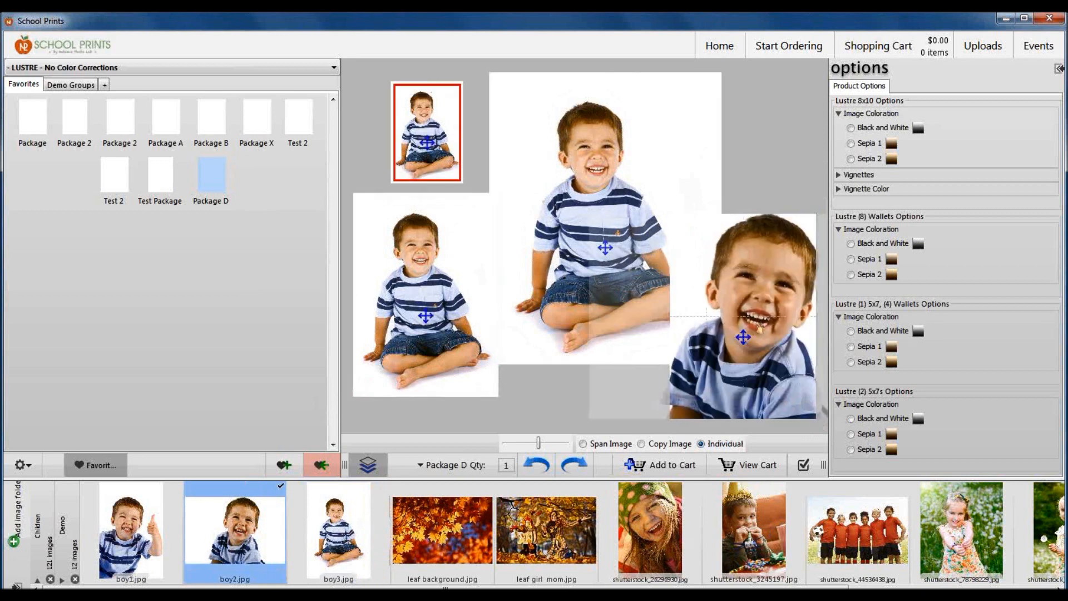
drag(760, 332, 735, 331)
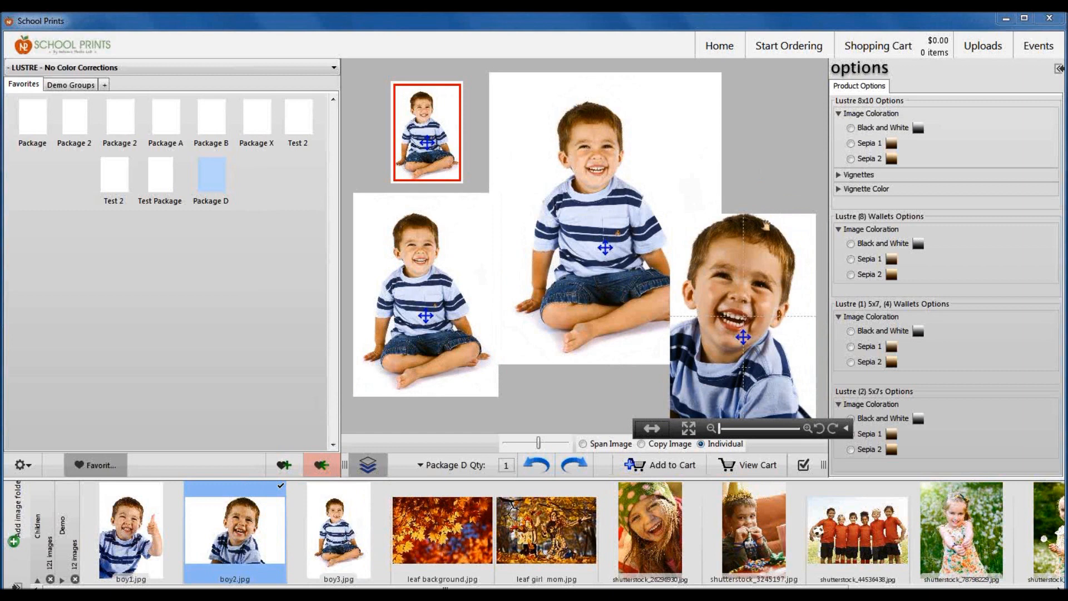
click(759, 276)
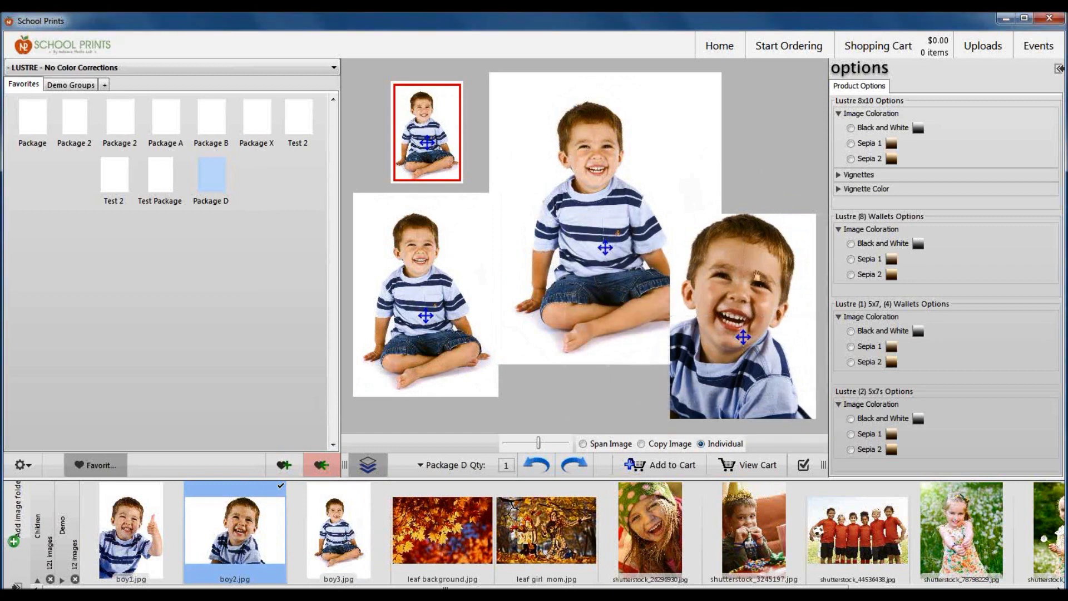
Replace the right 5x7 with the soccer-team photo, rotated 90 degrees and shifted within its slot
click(833, 539)
click(707, 337)
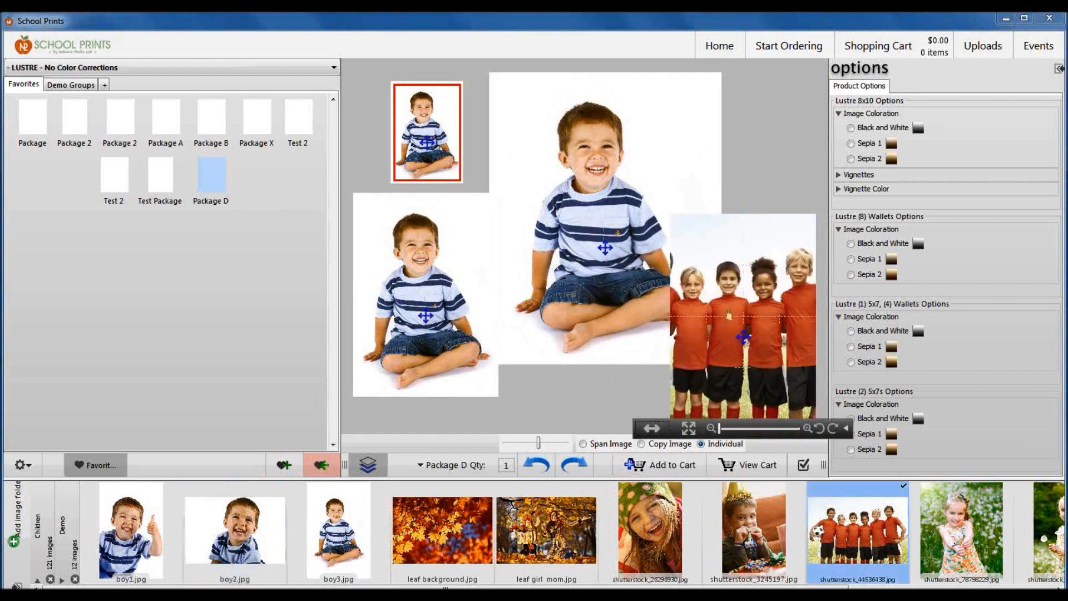
click(832, 431)
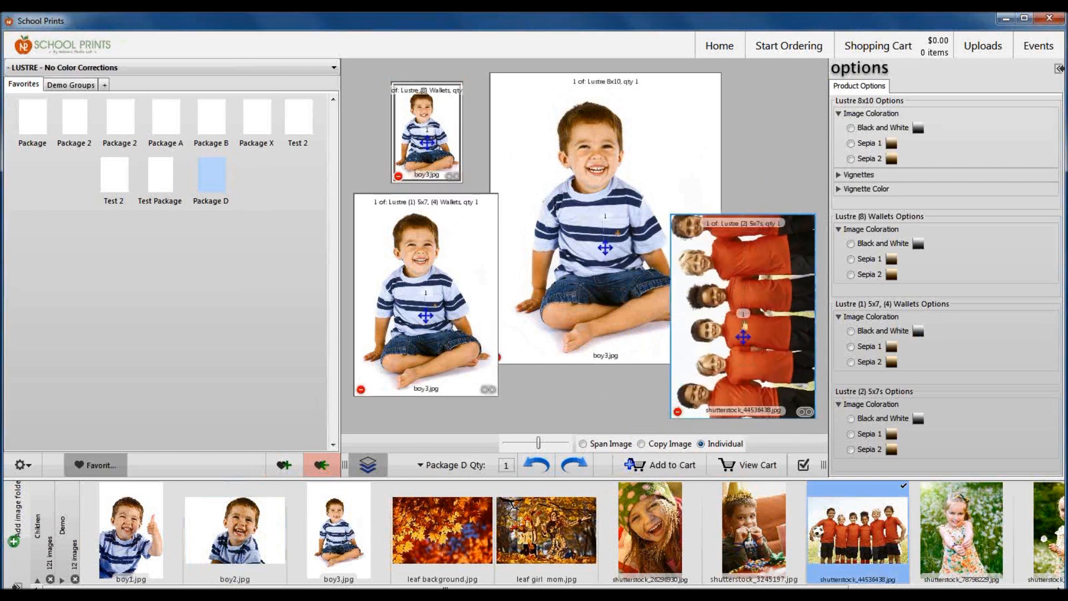
drag(744, 327, 777, 332)
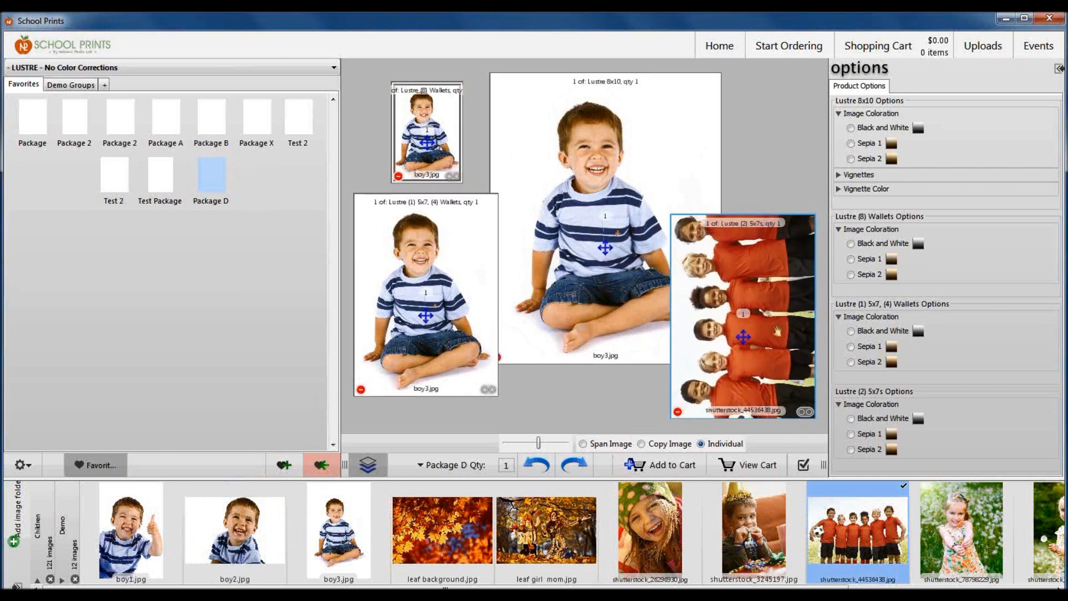
scroll(776, 332, down, 4)
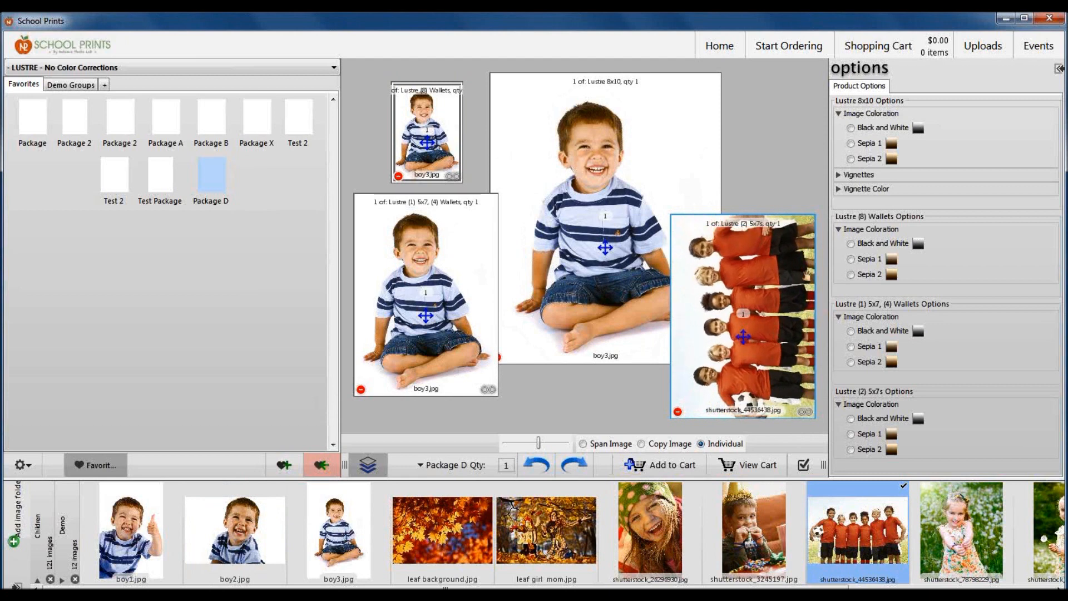
click(792, 253)
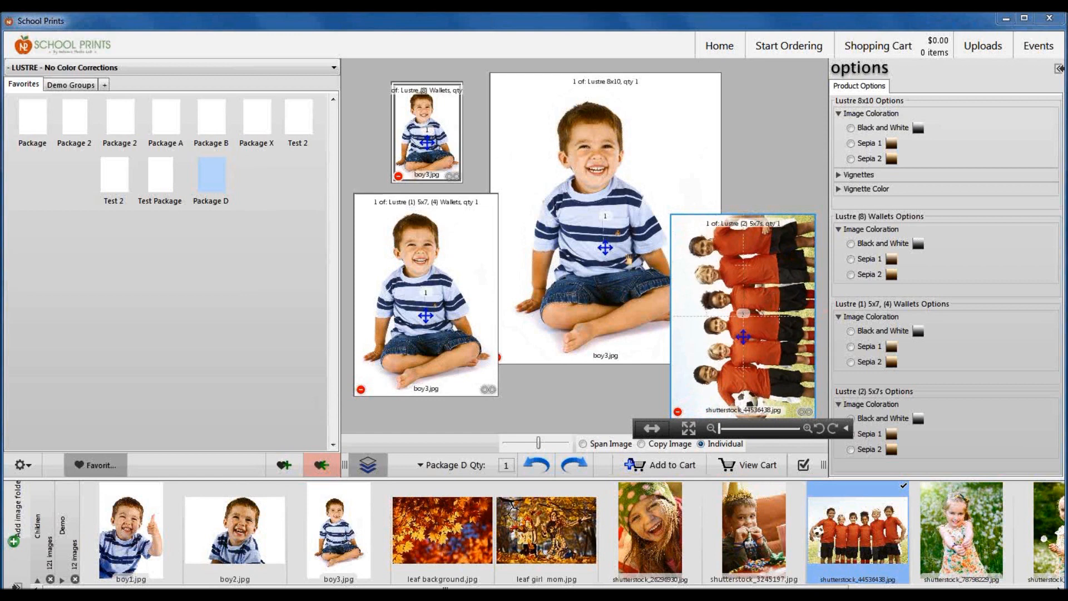
click(672, 433)
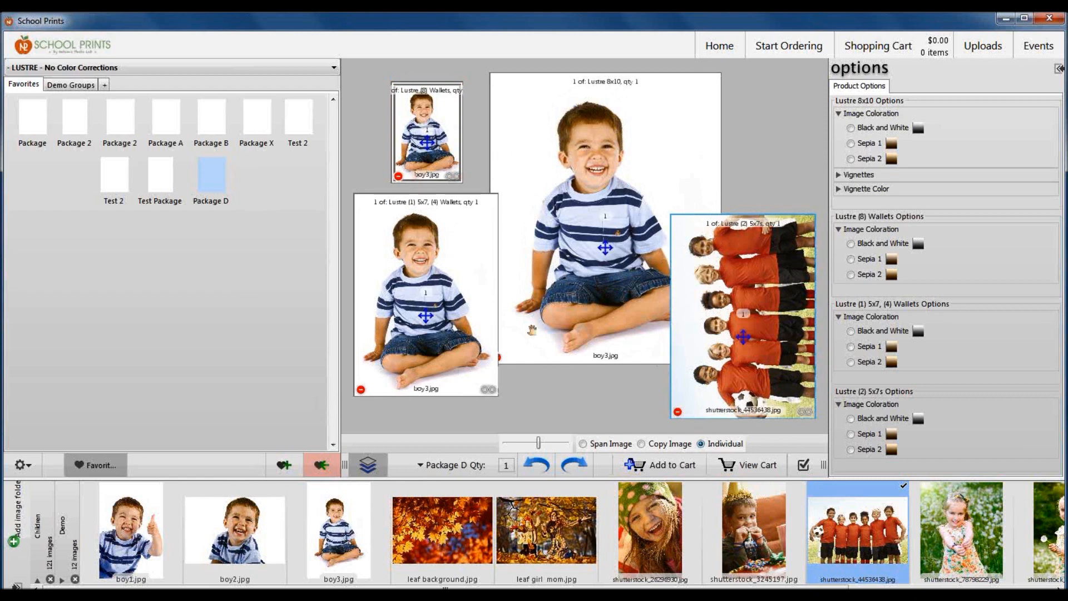
Save the layout changes to the Package D favorite and return to the Units product list
click(321, 464)
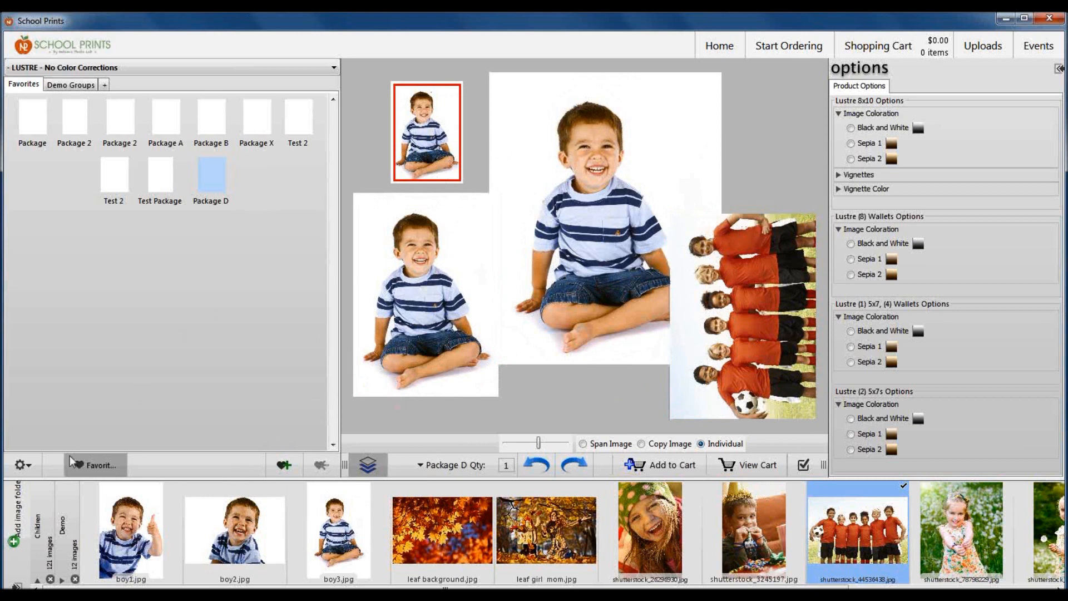
click(101, 468)
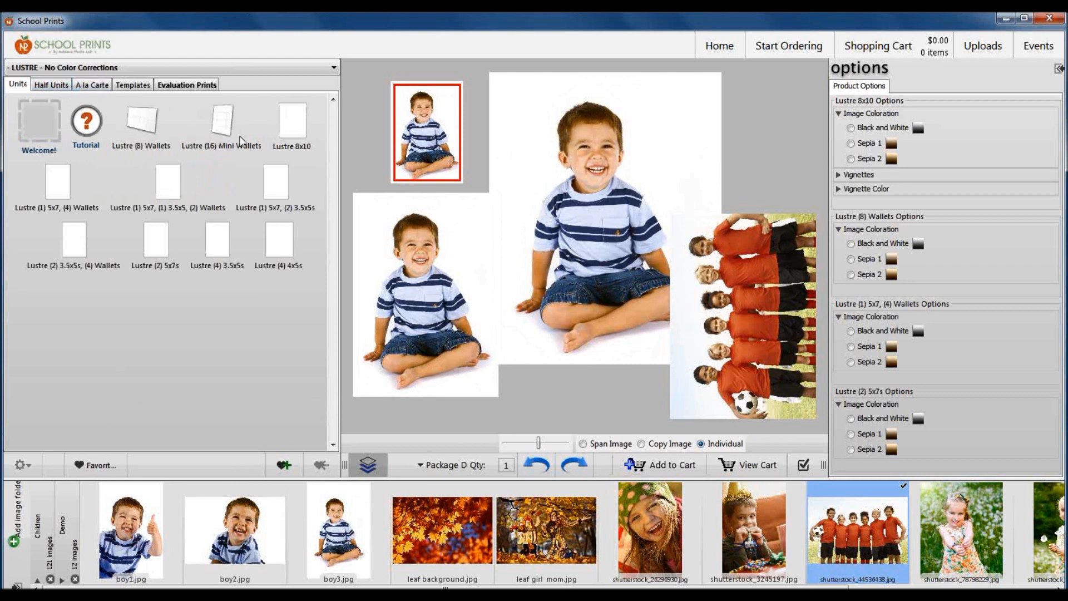
Add an A la Carte Lustre 16x20 print of leaf girl mom.jpg to the cart ($8.43)
click(92, 85)
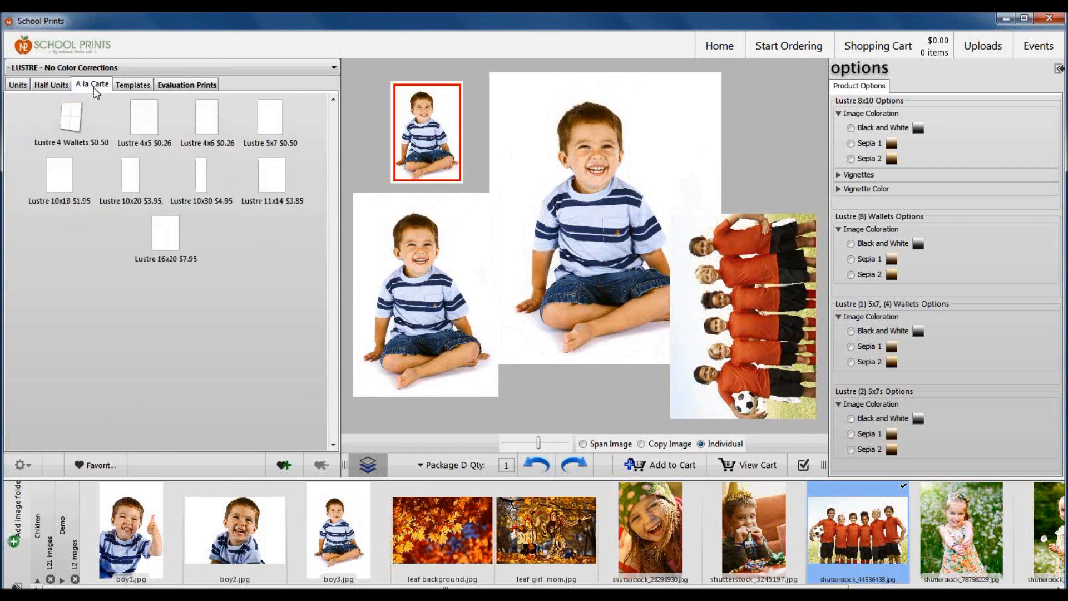
click(164, 238)
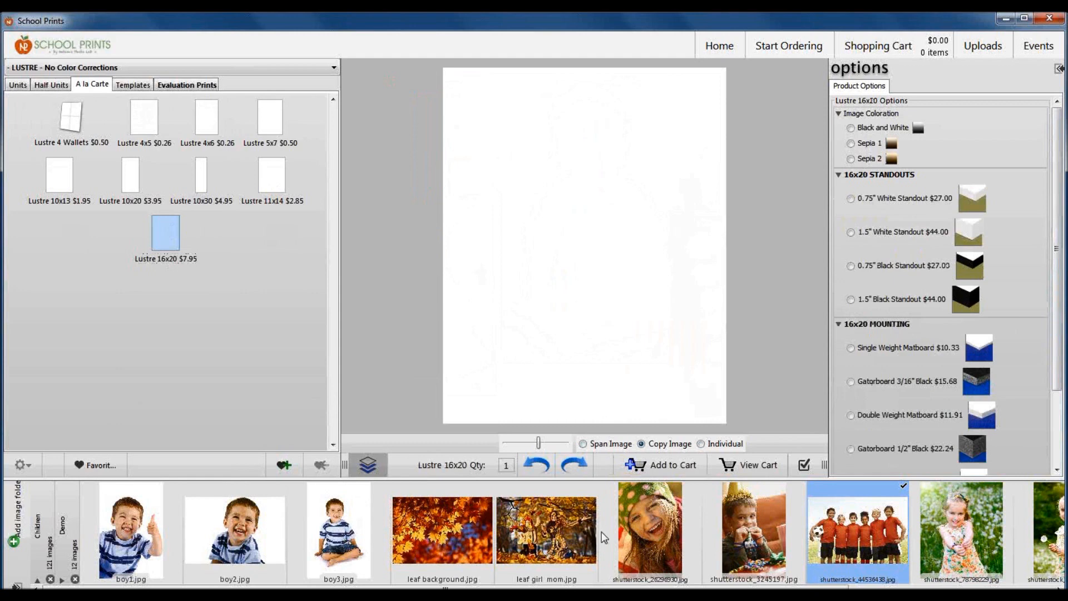
click(532, 539)
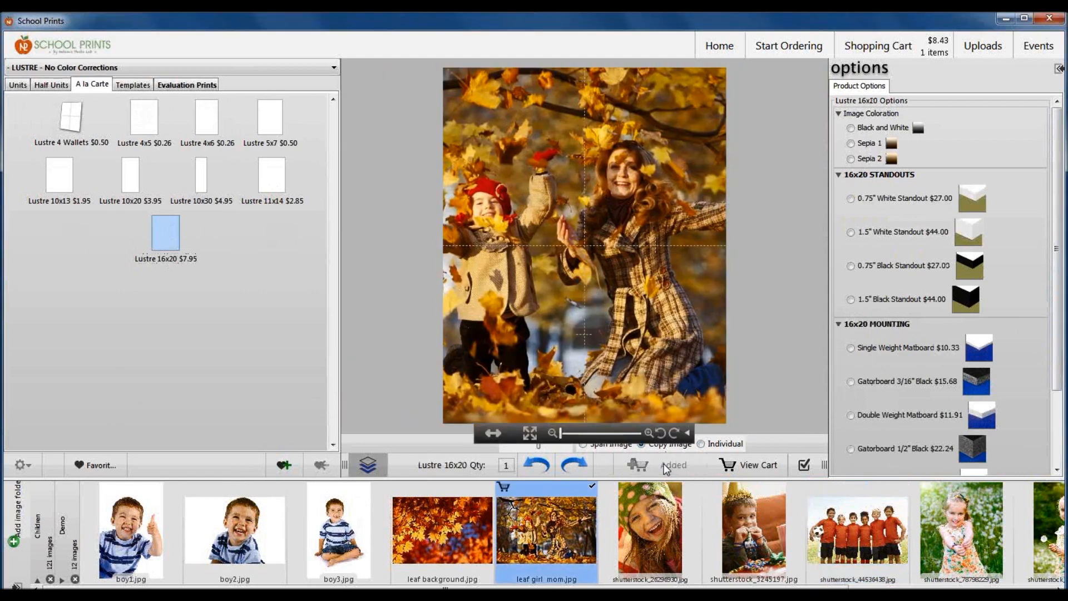
click(664, 463)
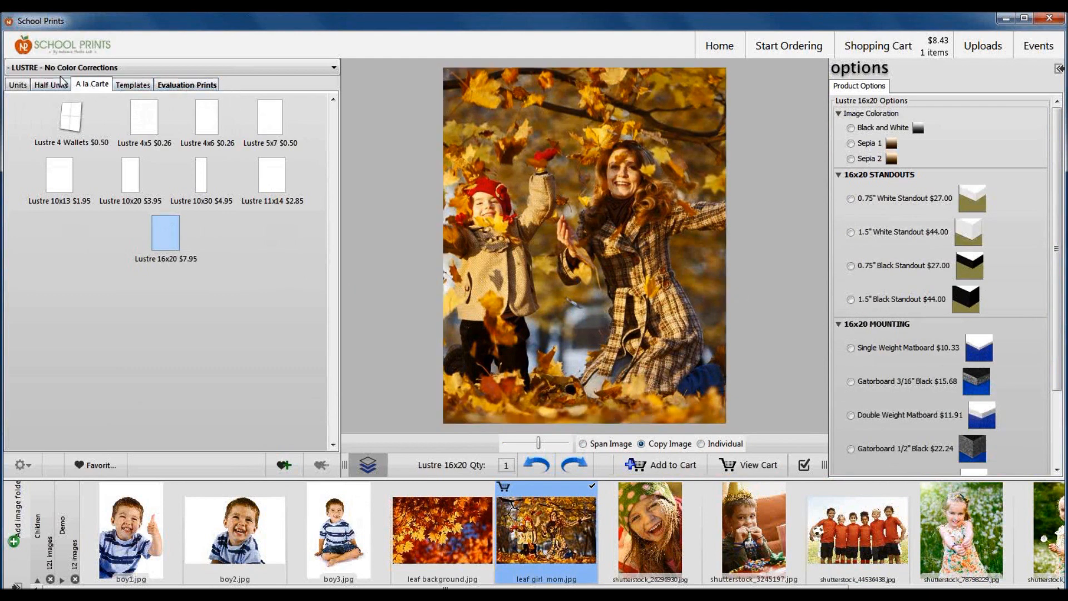
Choose Package D from Favorites and fill its prints with the laughing girl photo
click(85, 466)
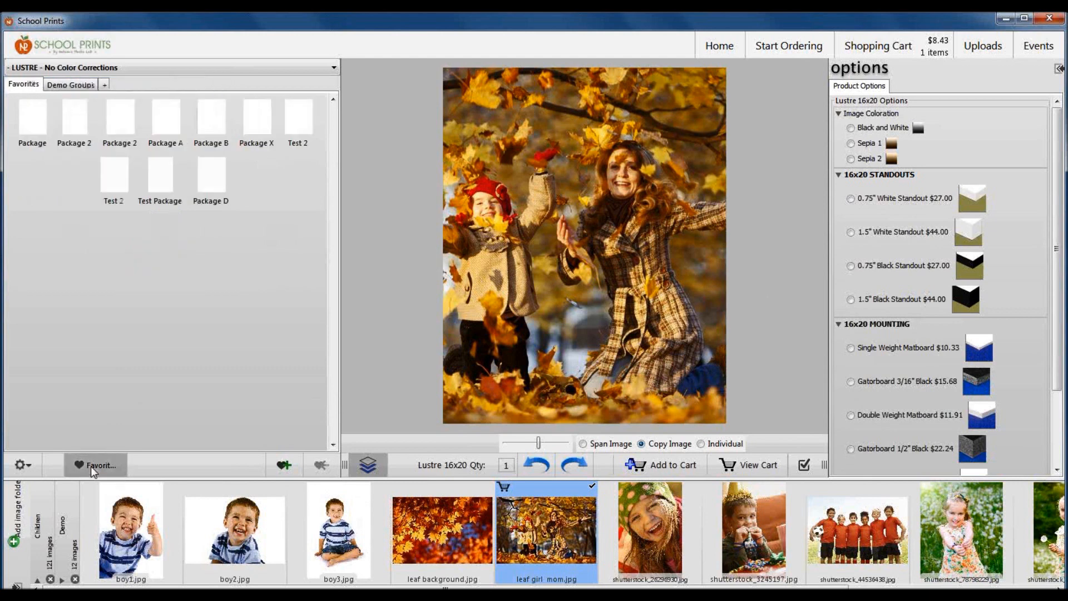
click(221, 182)
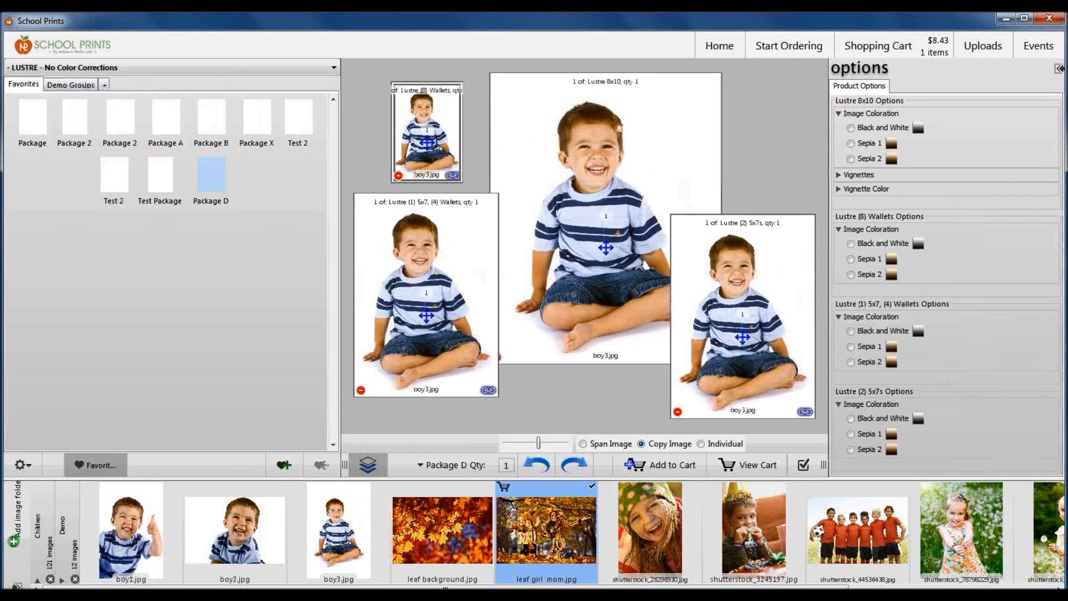
click(640, 543)
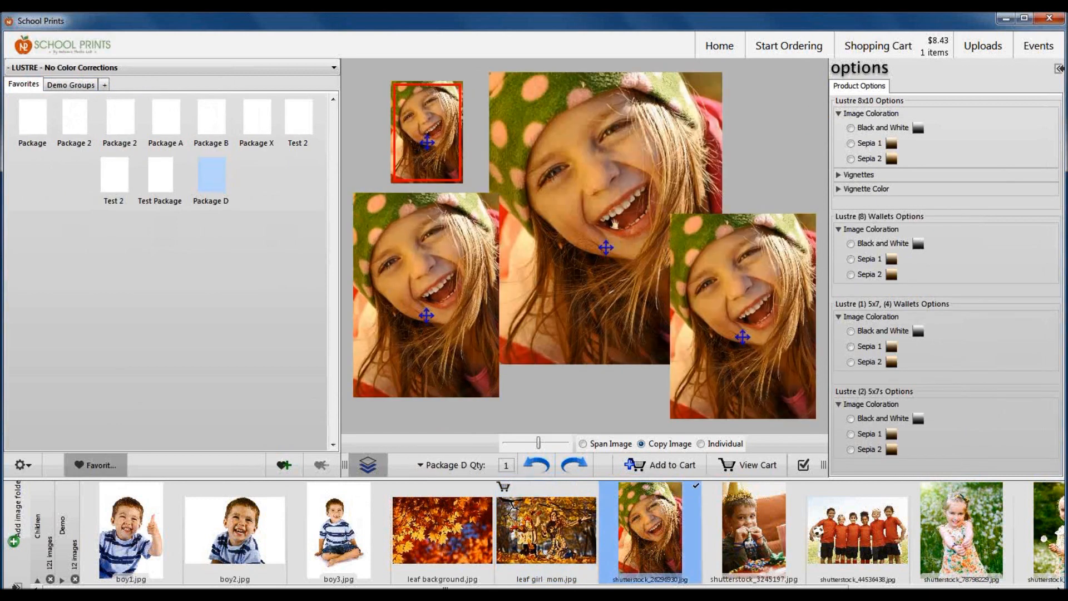
click(620, 149)
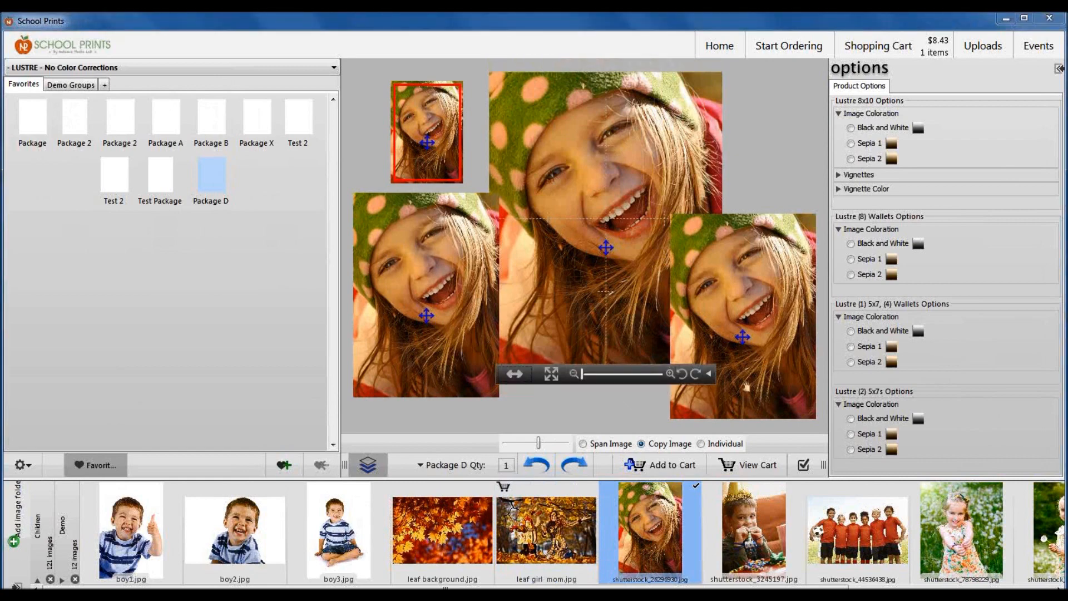
click(768, 372)
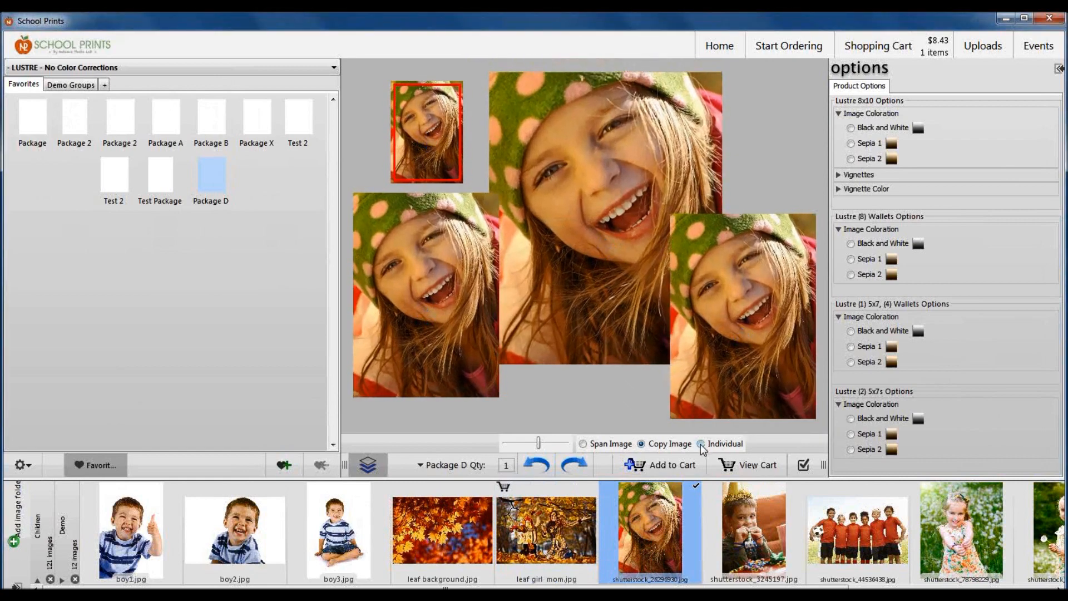
mouse_move(597, 283)
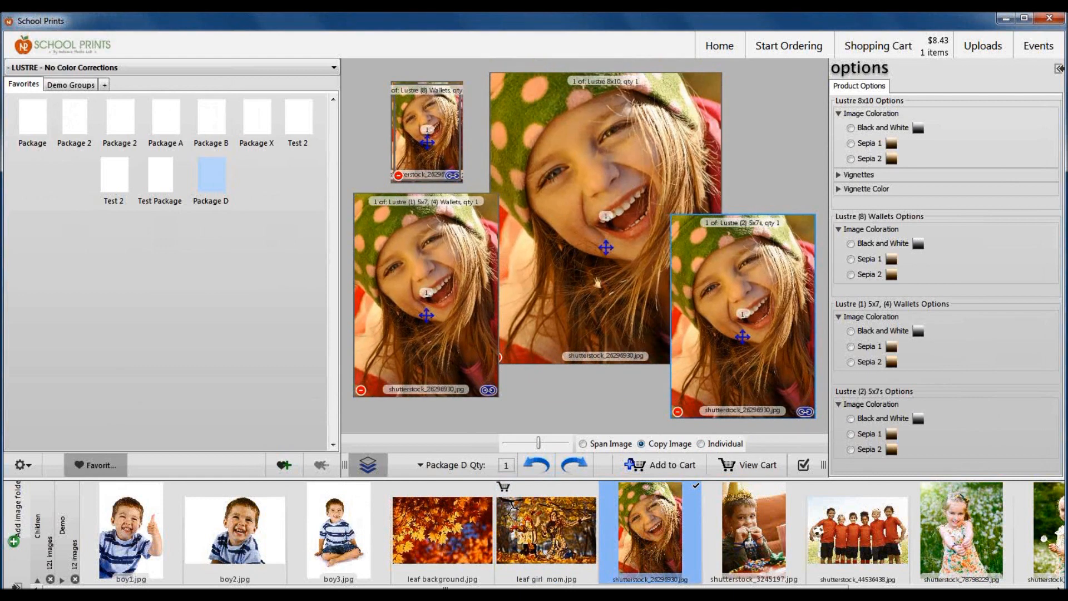
Set prints to Individual, put the party boy in the 5x7s, and add Package D to the cart ($12.12)
click(701, 443)
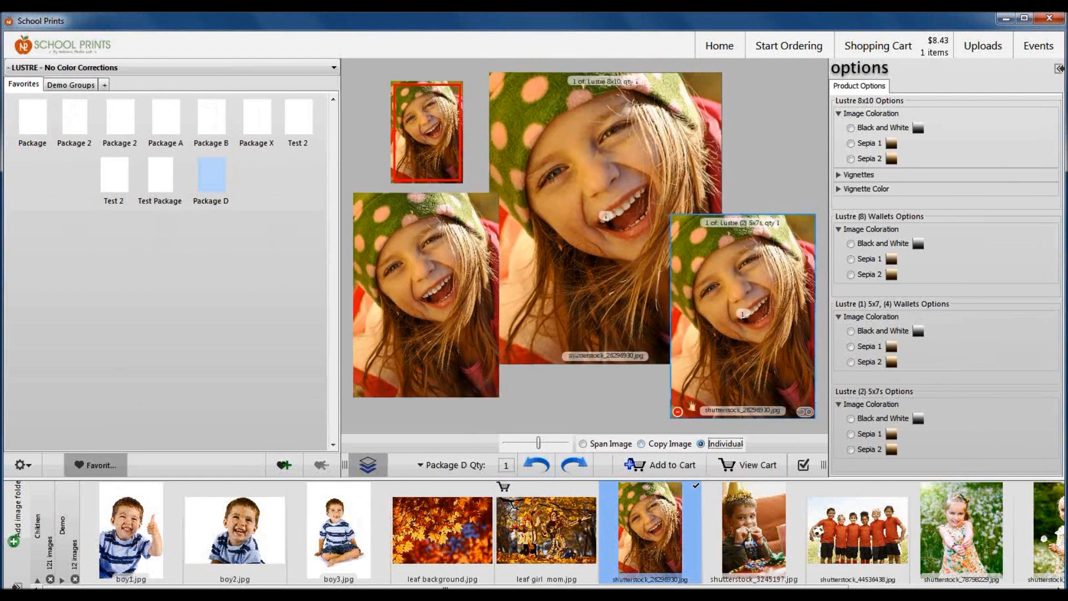
click(755, 543)
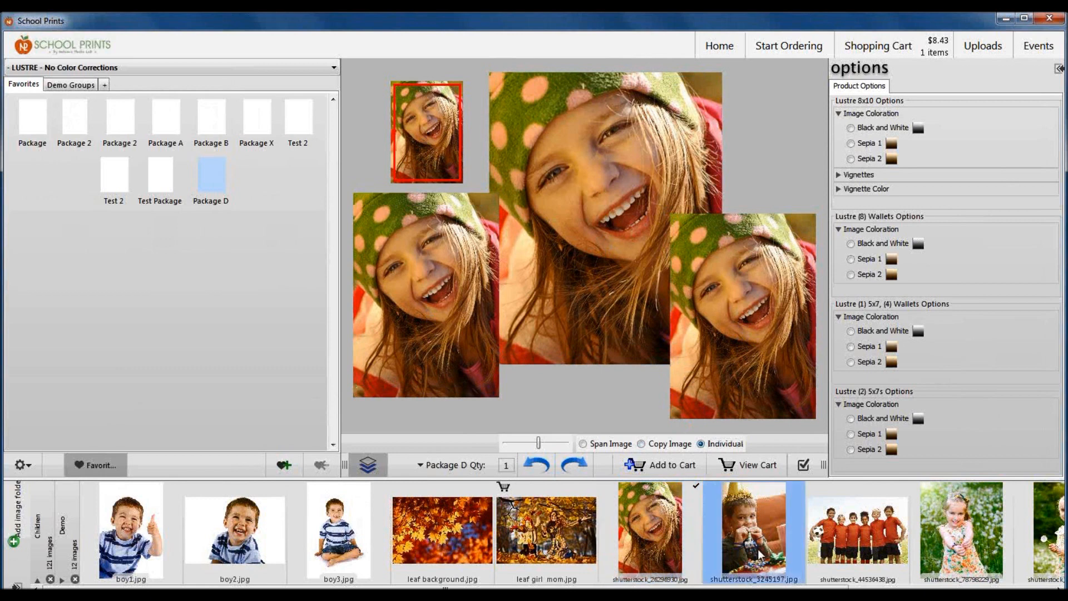
drag(756, 550, 757, 313)
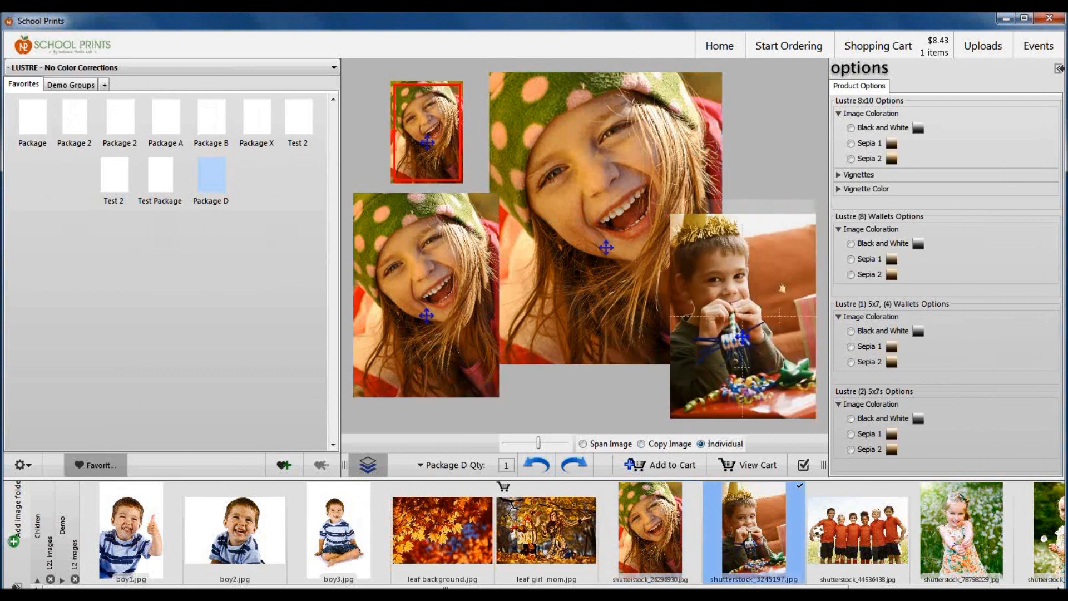
mouse_move(584, 250)
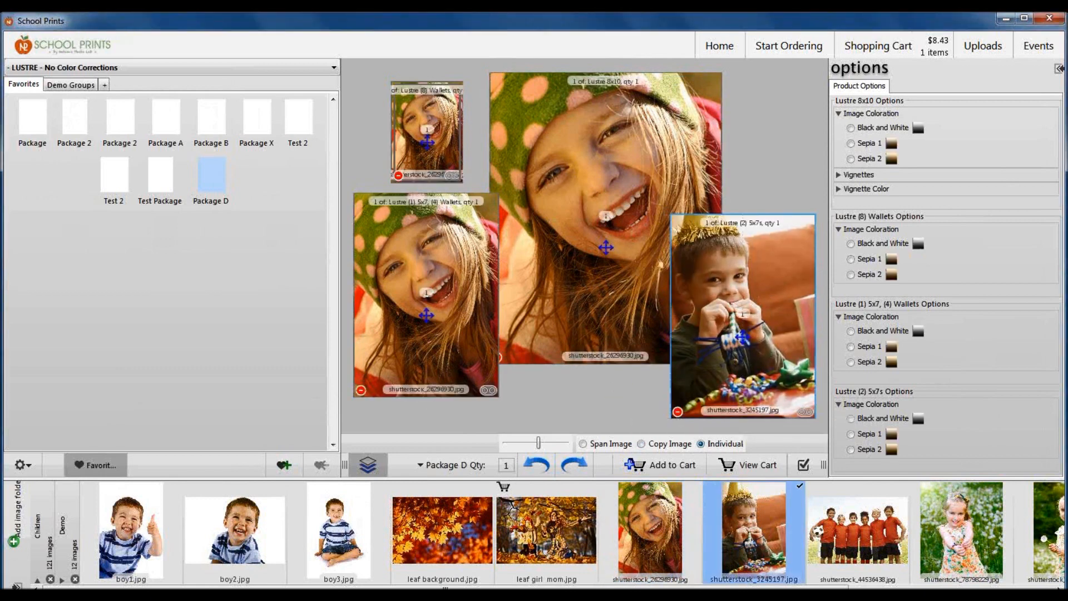
click(665, 465)
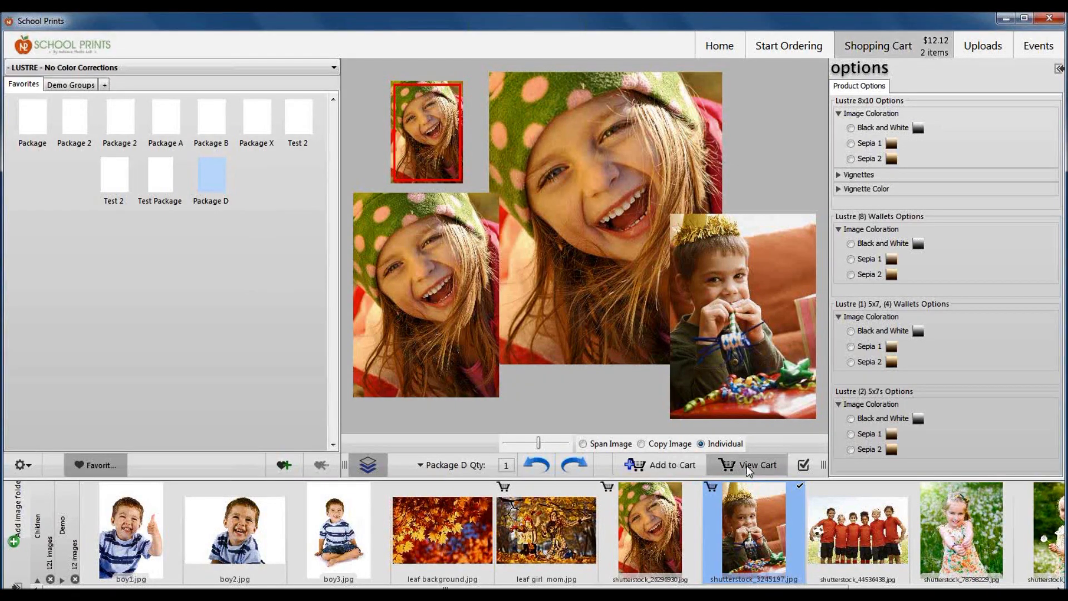
View the cart and open the Lustre (2) 5x7s party boy item for editing
click(747, 466)
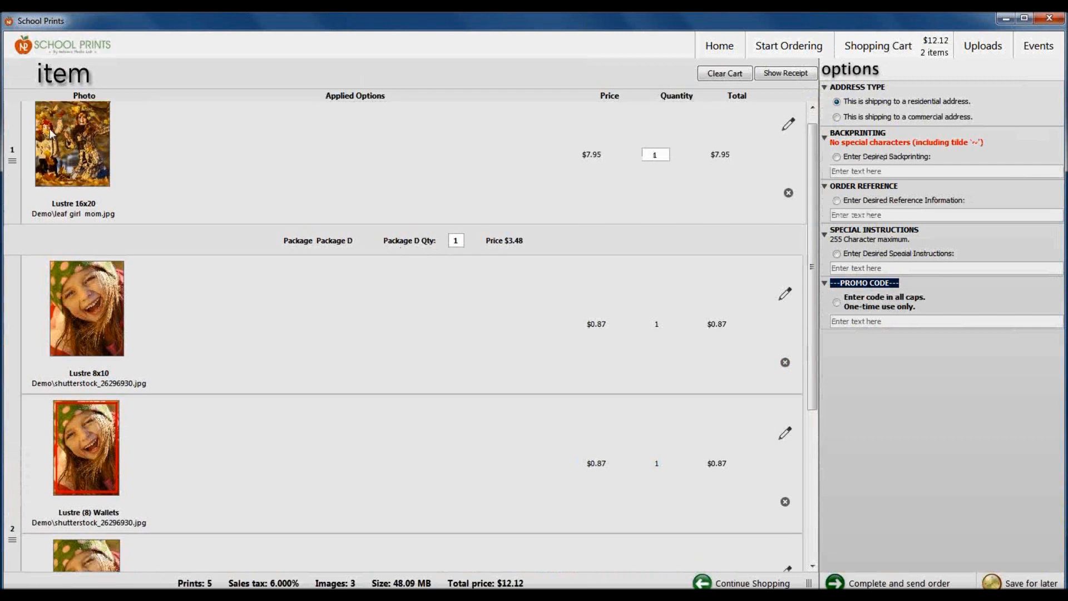
scroll(250, 251, down, 3)
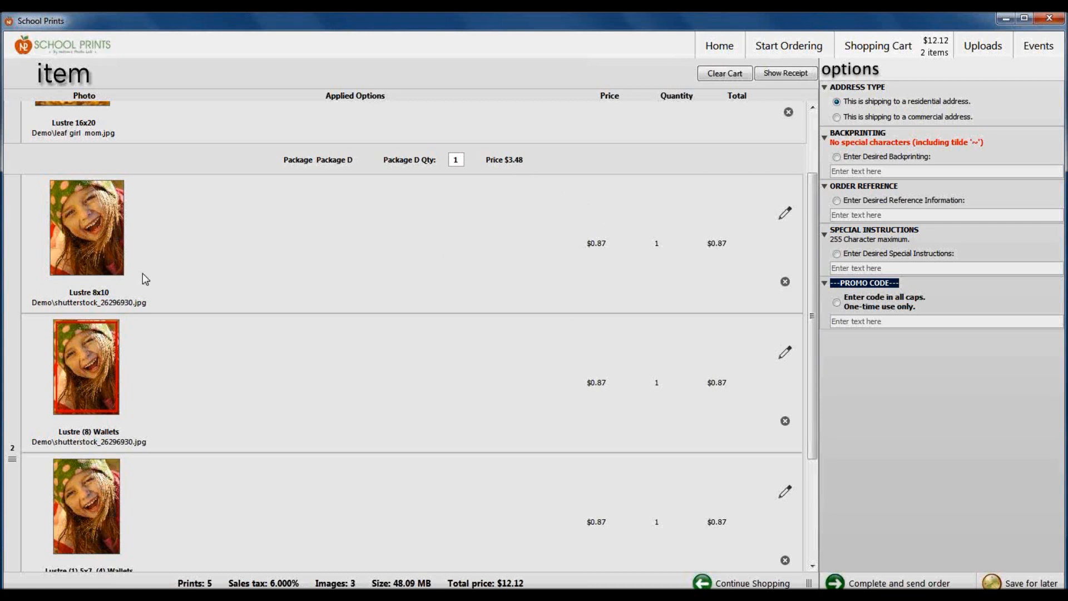
scroll(550, 266, down, 5)
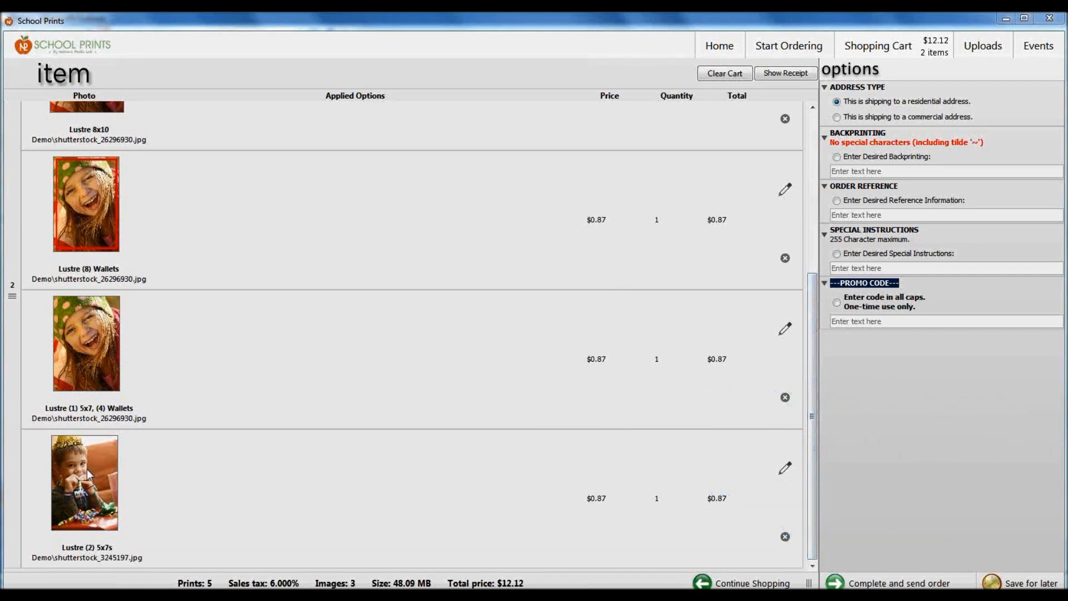
click(784, 471)
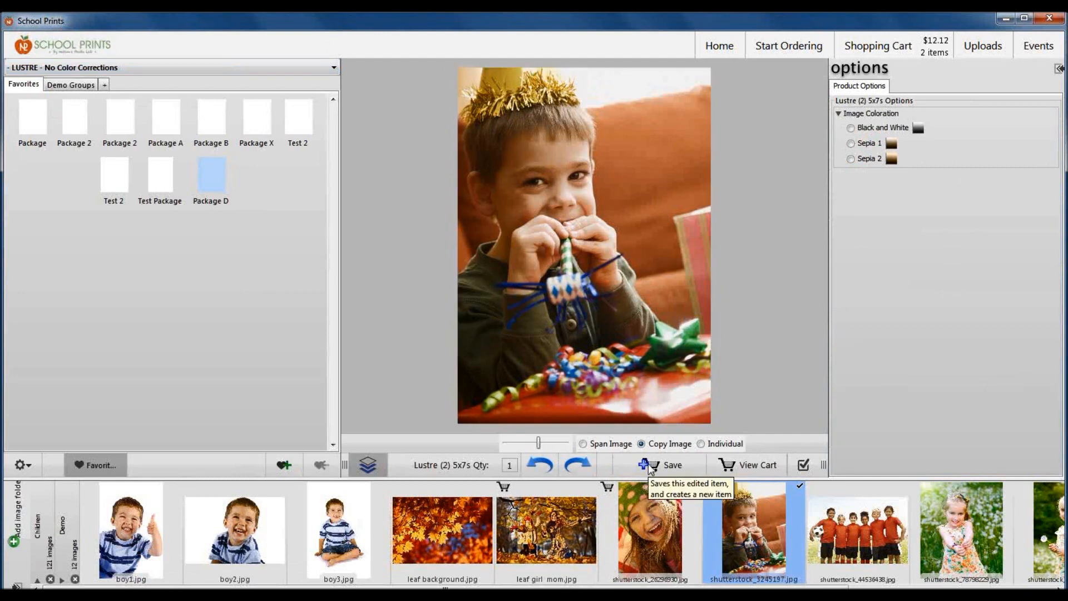
mouse_move(585, 242)
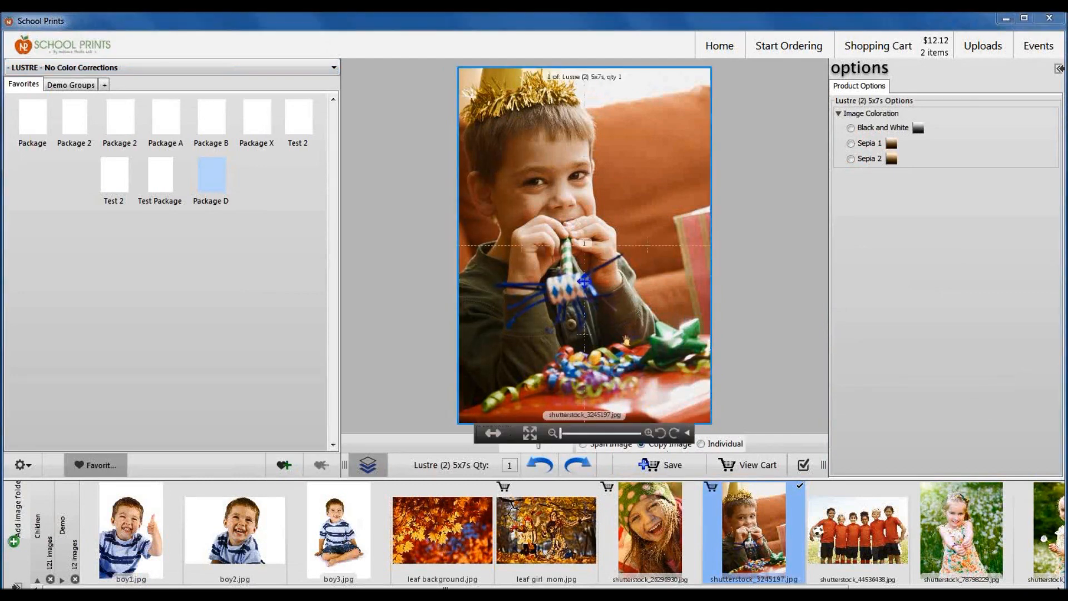
scroll(584, 242, up, 4)
Recentre the boy in the 5x7 frame, save the item and continue shopping
drag(584, 282, 585, 265)
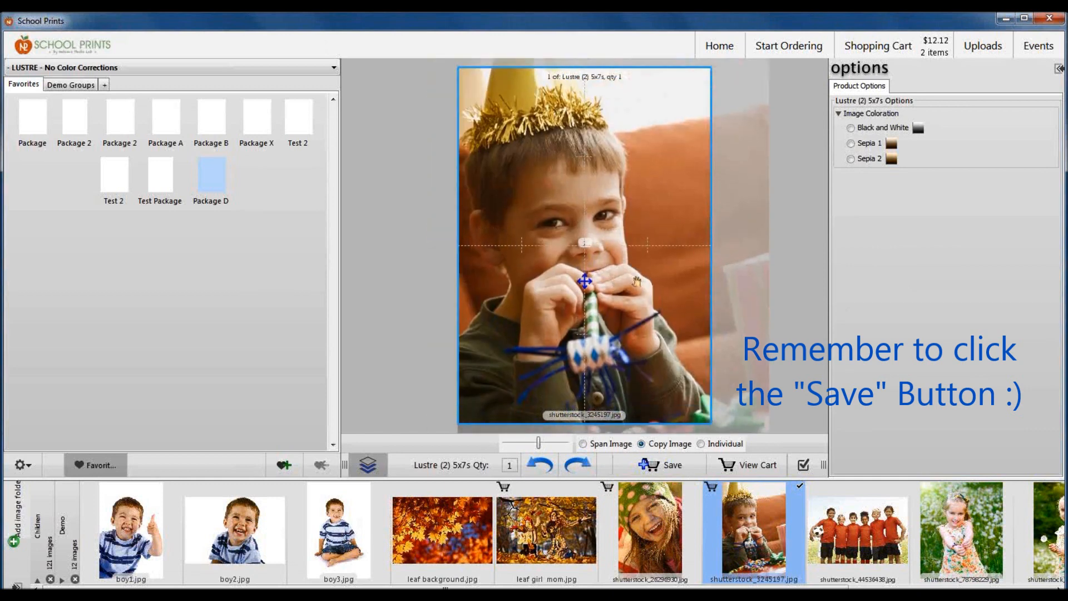
click(667, 465)
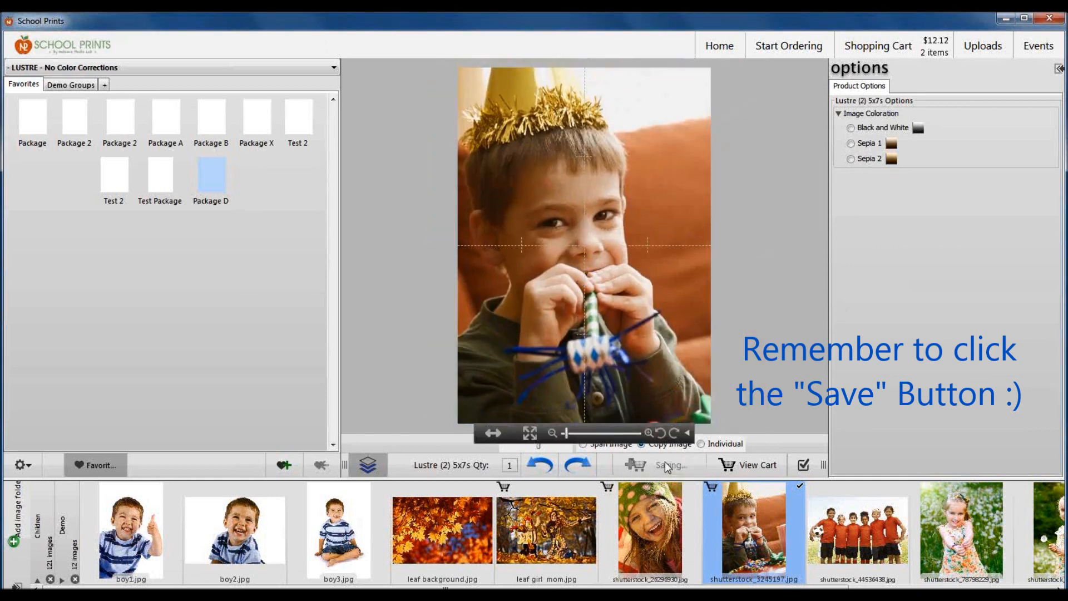
click(664, 465)
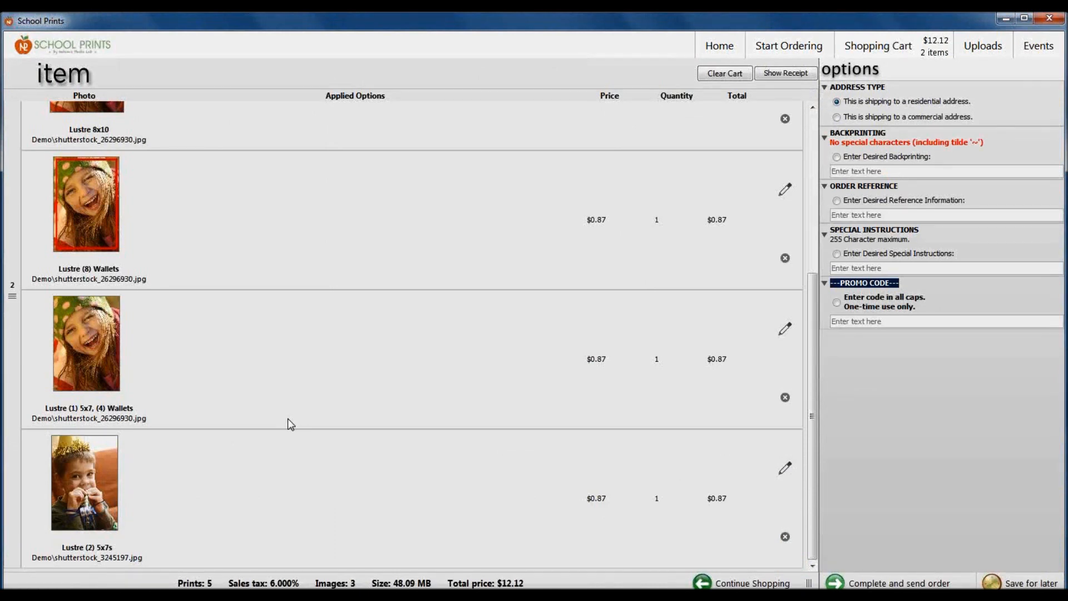
scroll(288, 418, up, 5)
scroll(287, 418, up, 5)
scroll(288, 417, up, 3)
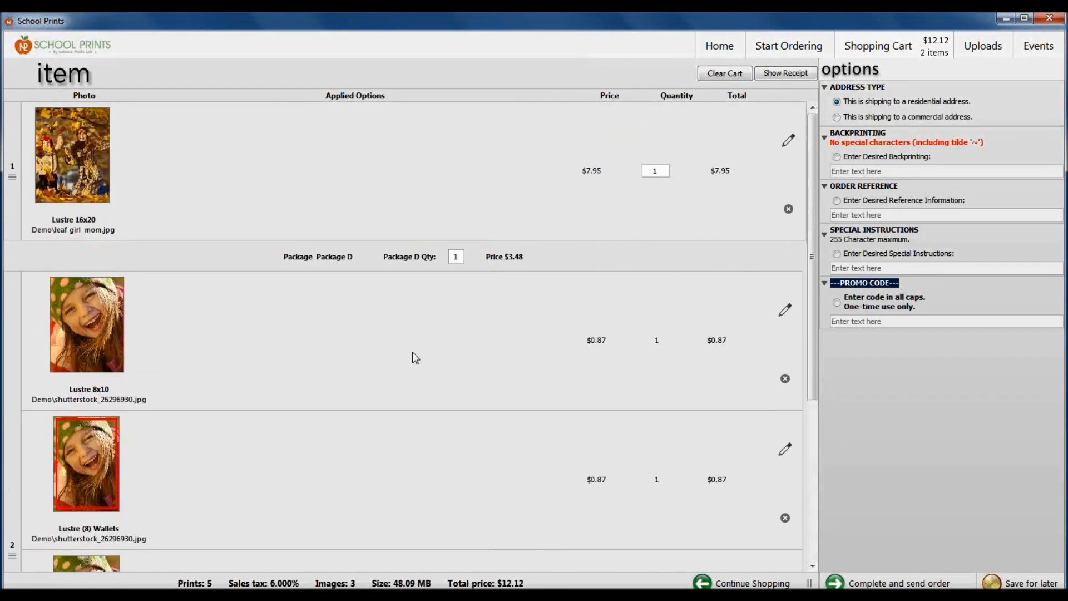
click(743, 582)
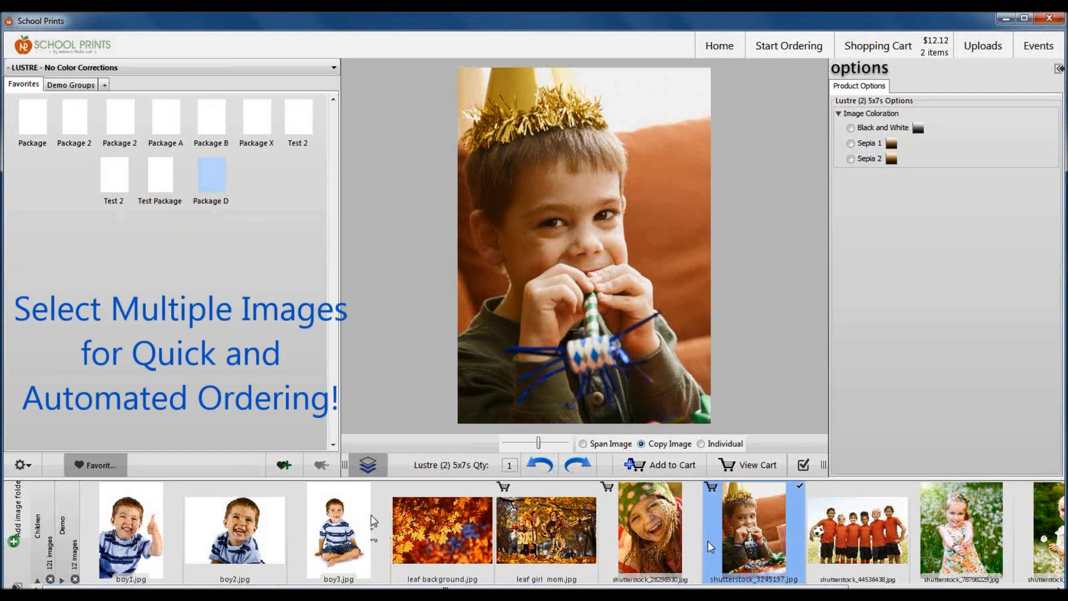
Select the three photos shutterstock_79143970, _3245197 and _26296930 in the filmstrip
click(171, 534)
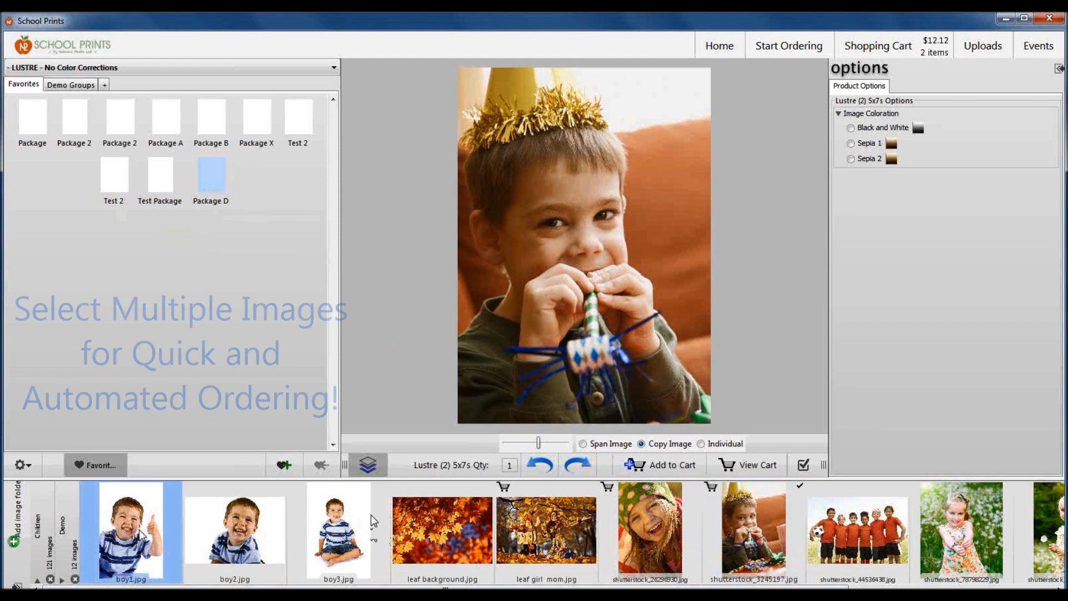
scroll(608, 547, down, 3)
scroll(608, 547, down, 3)
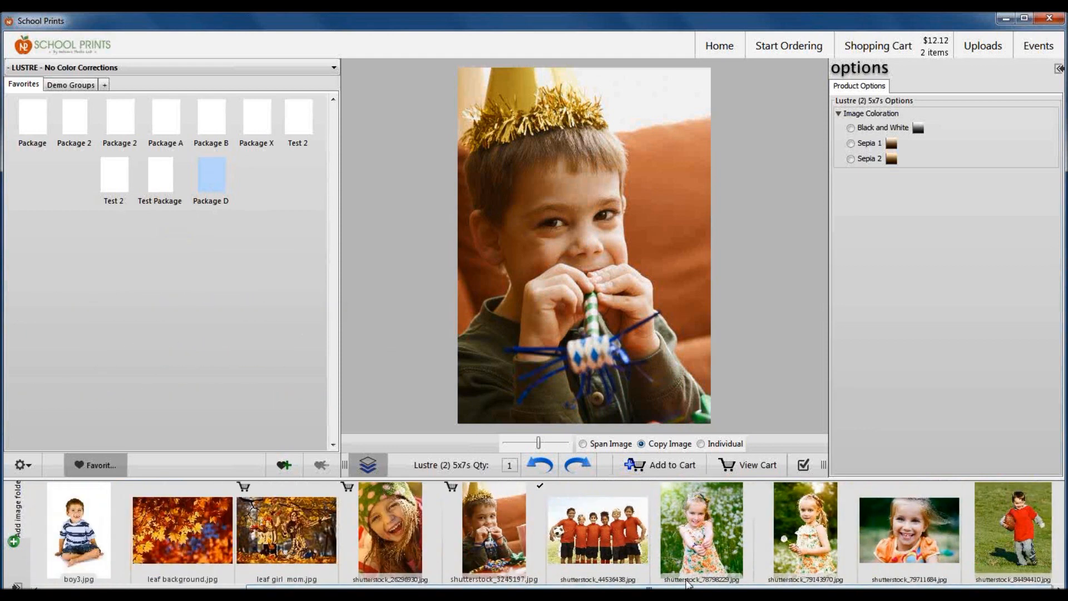
click(805, 541)
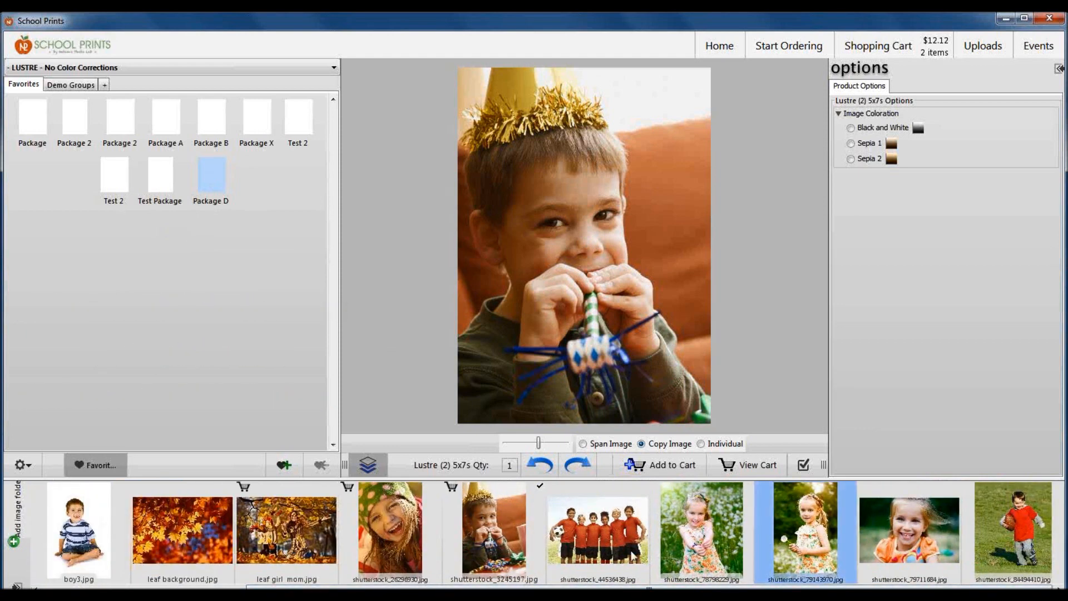
ctrl+click(494, 543)
ctrl+click(369, 522)
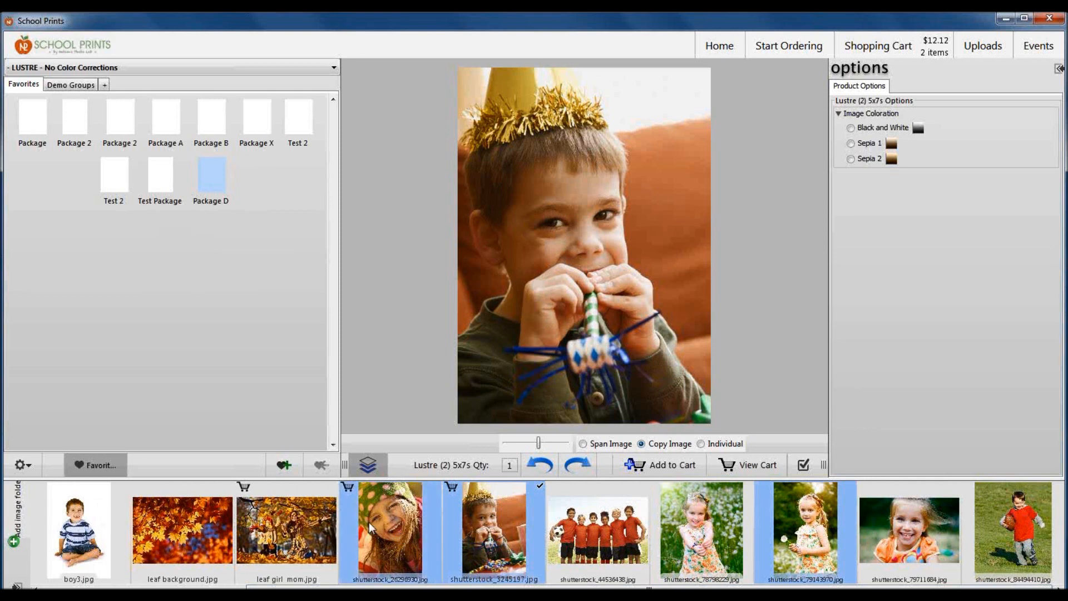
Apply Package D to the selected photos, confirm, and view the cart (5 items, $23.18)
click(213, 170)
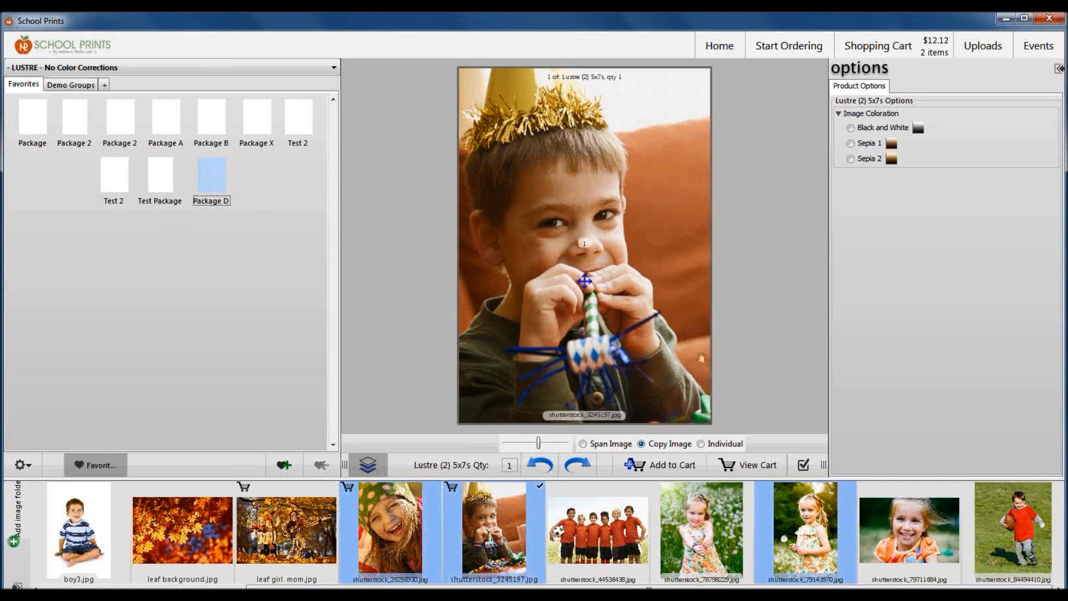
double_click(204, 180)
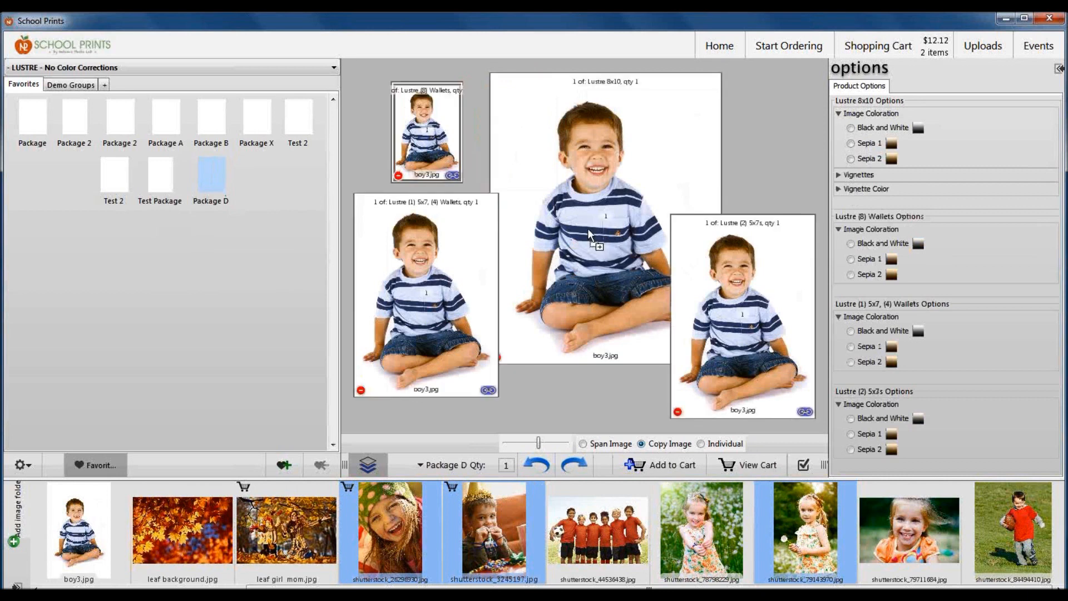
drag(818, 527, 587, 228)
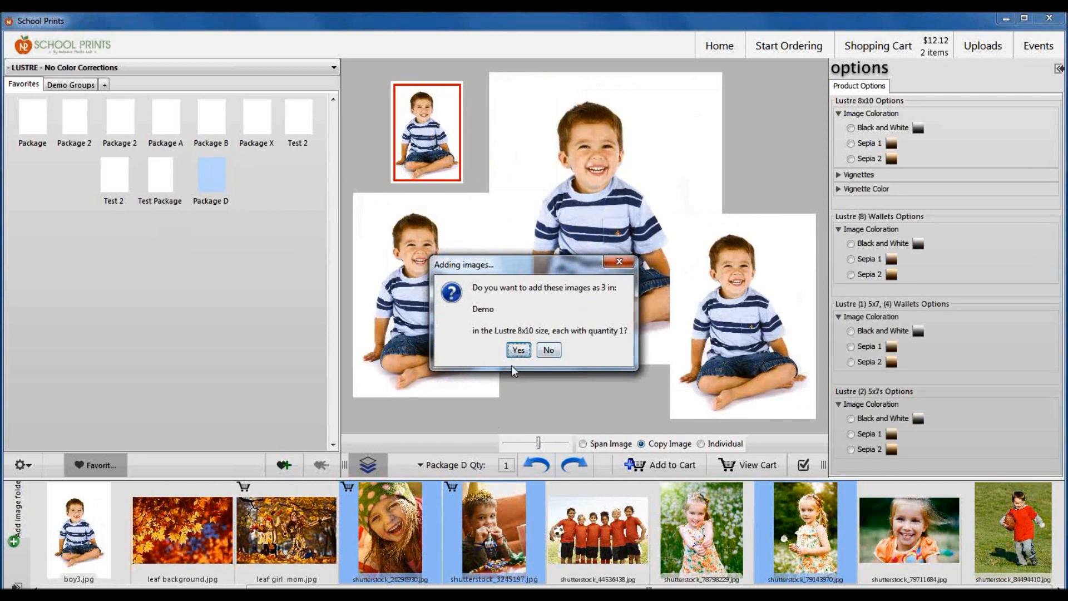
click(518, 349)
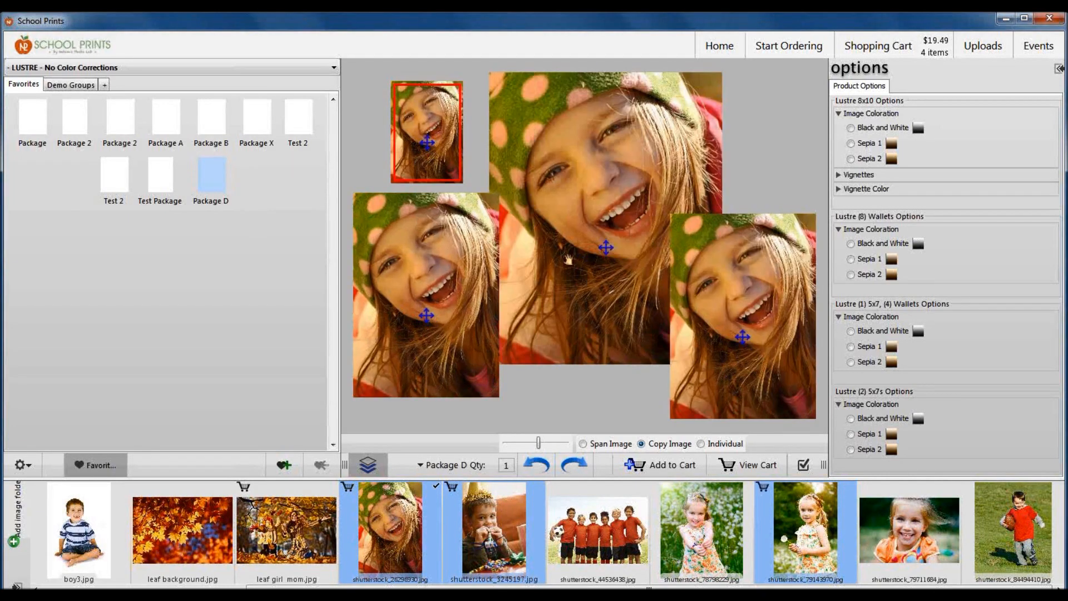
click(747, 464)
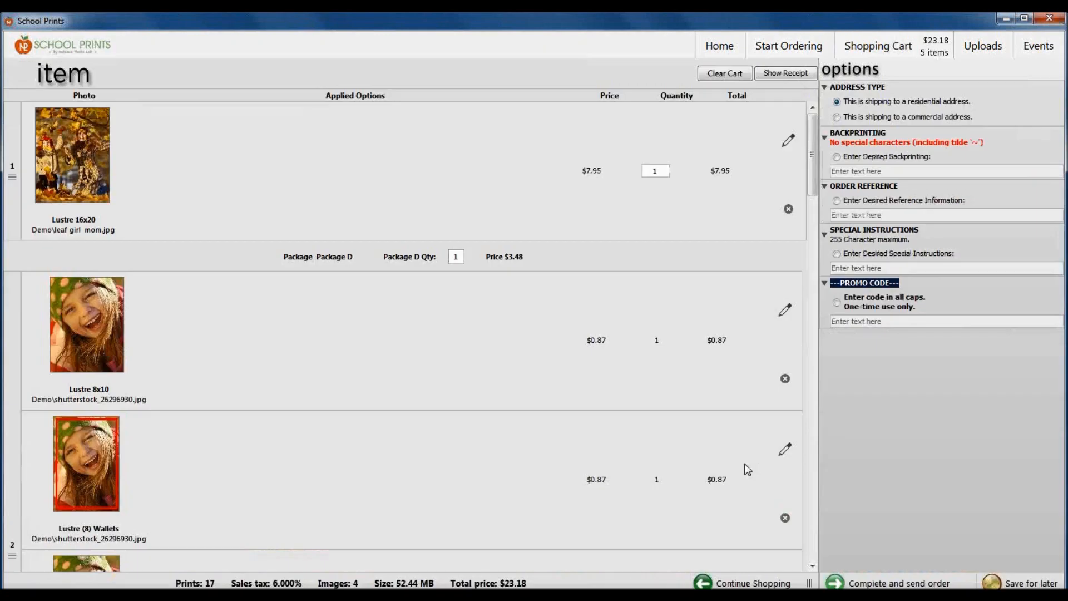
scroll(510, 303, down, 3)
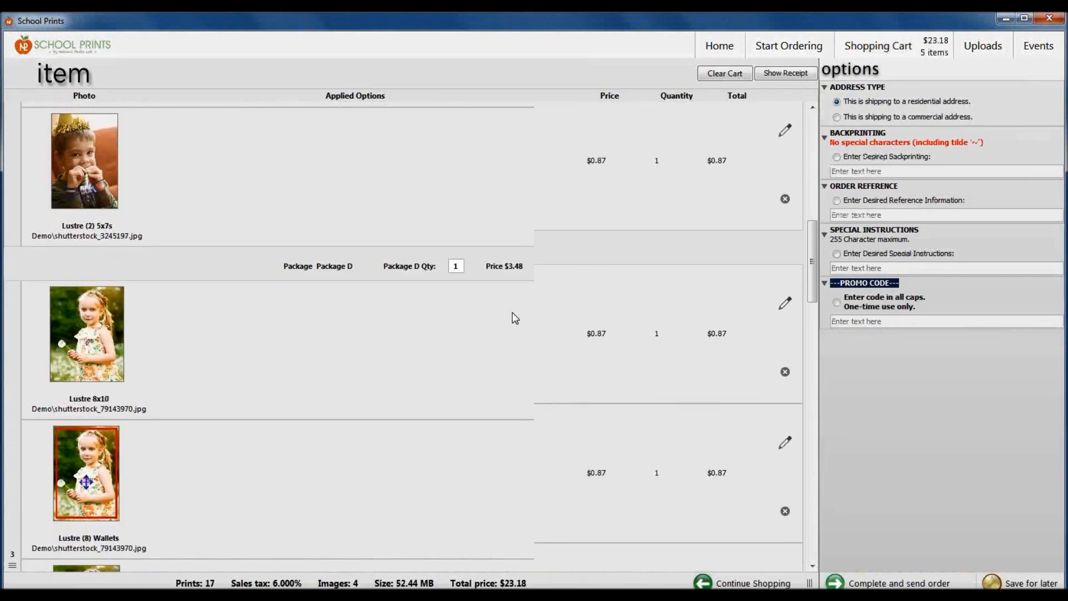
scroll(302, 321, down, 5)
scroll(316, 344, down, 3)
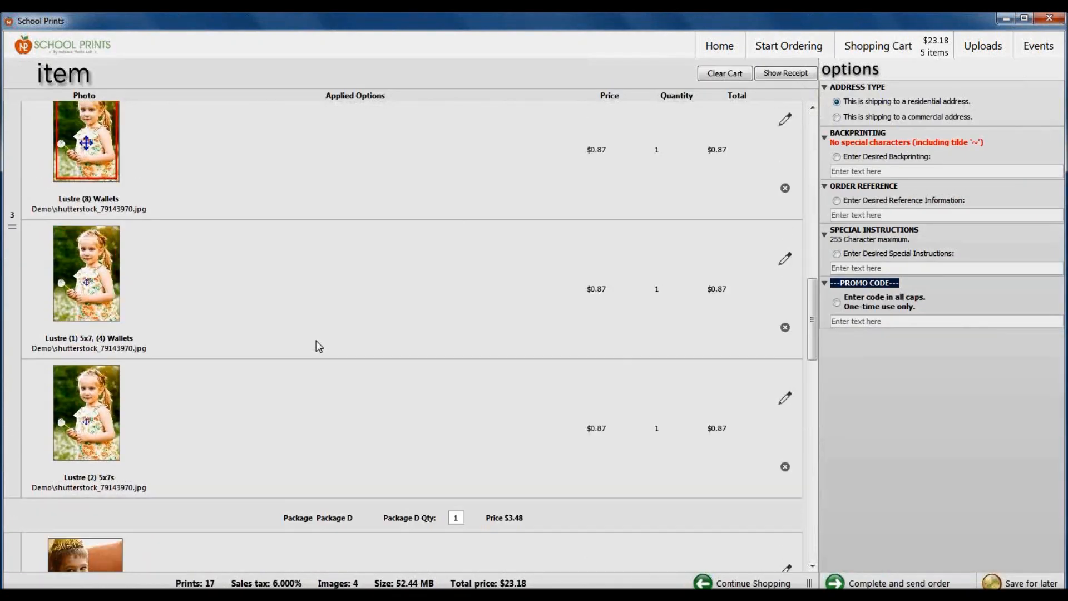
scroll(316, 341, down, 3)
scroll(316, 341, down, 3)
scroll(317, 341, down, 3)
scroll(316, 340, down, 3)
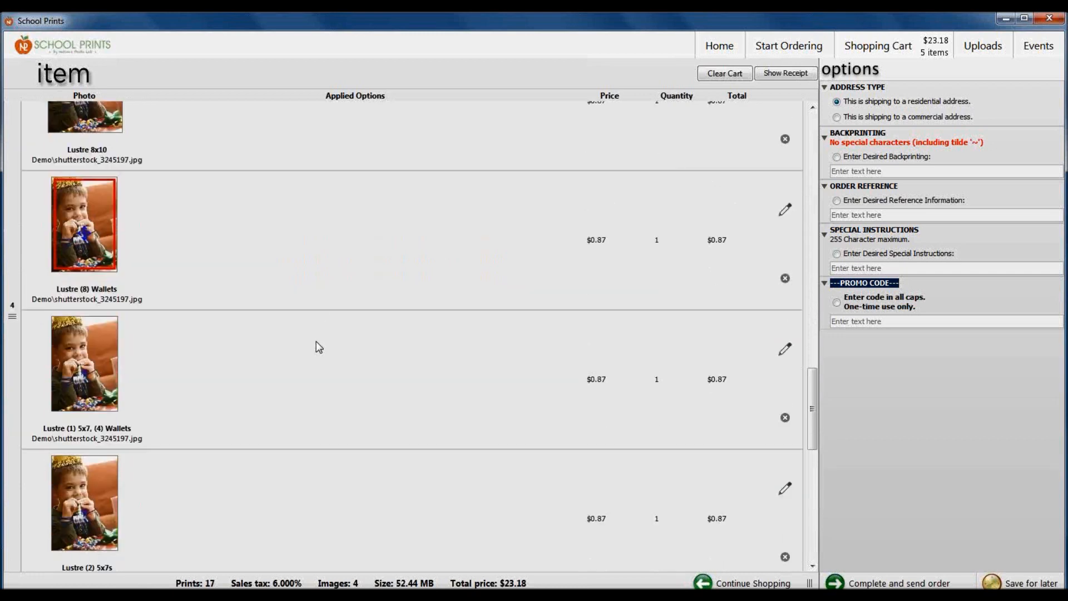
scroll(317, 341, down, 3)
scroll(324, 297, down, 3)
scroll(331, 306, down, 3)
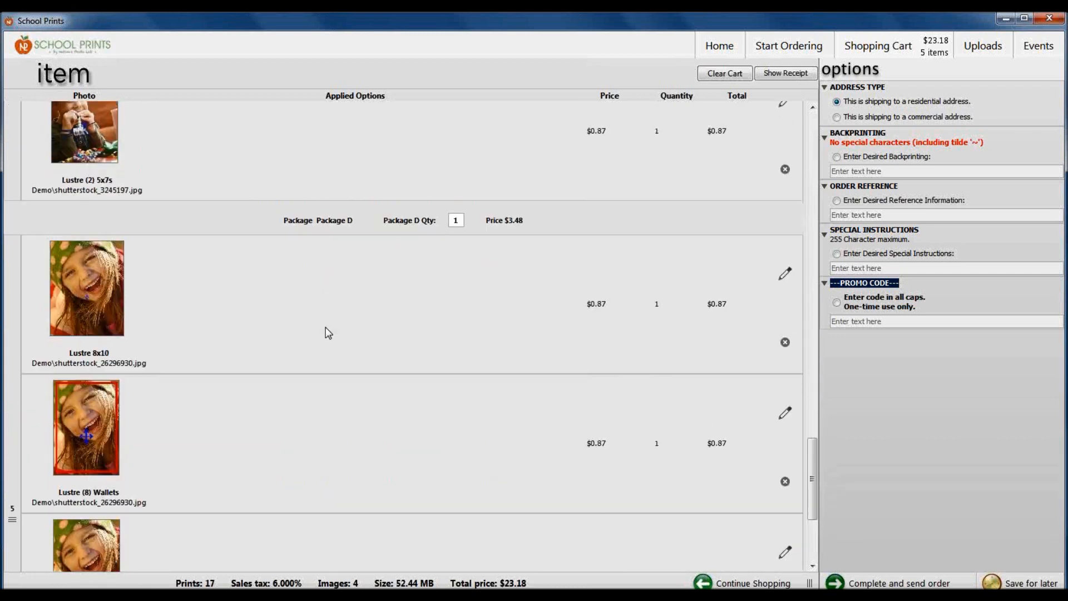
scroll(327, 332, down, 3)
scroll(327, 338, down, 3)
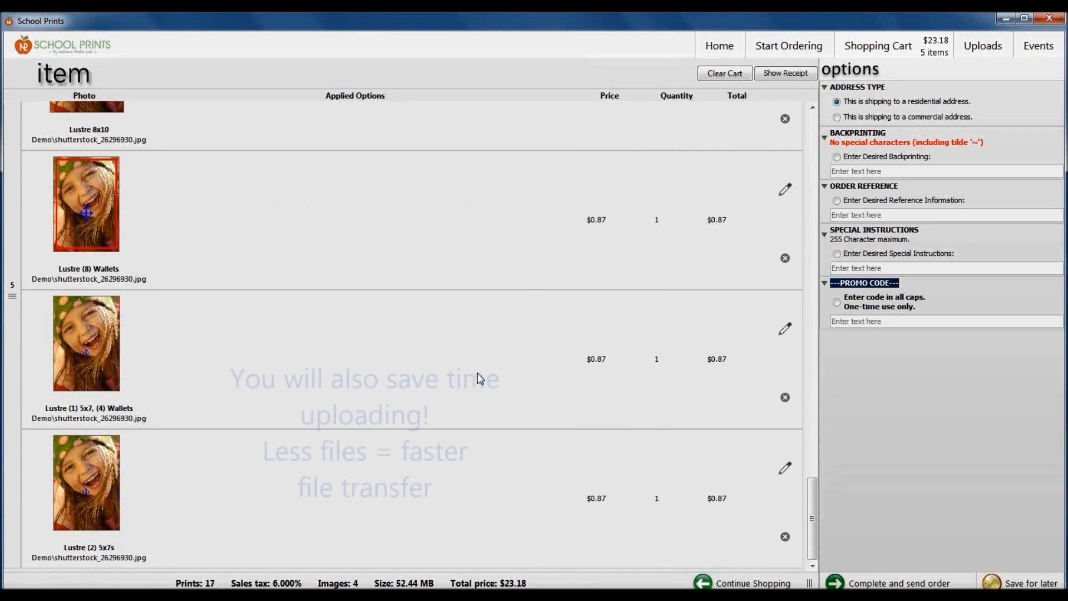
scroll(477, 374, up, 1)
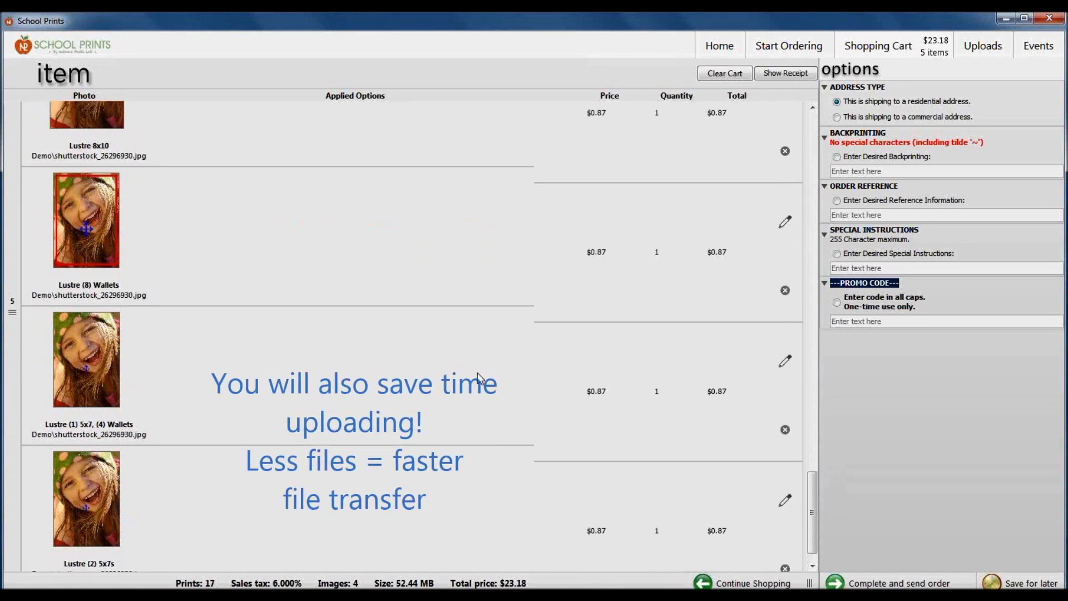
scroll(477, 376, up, 3)
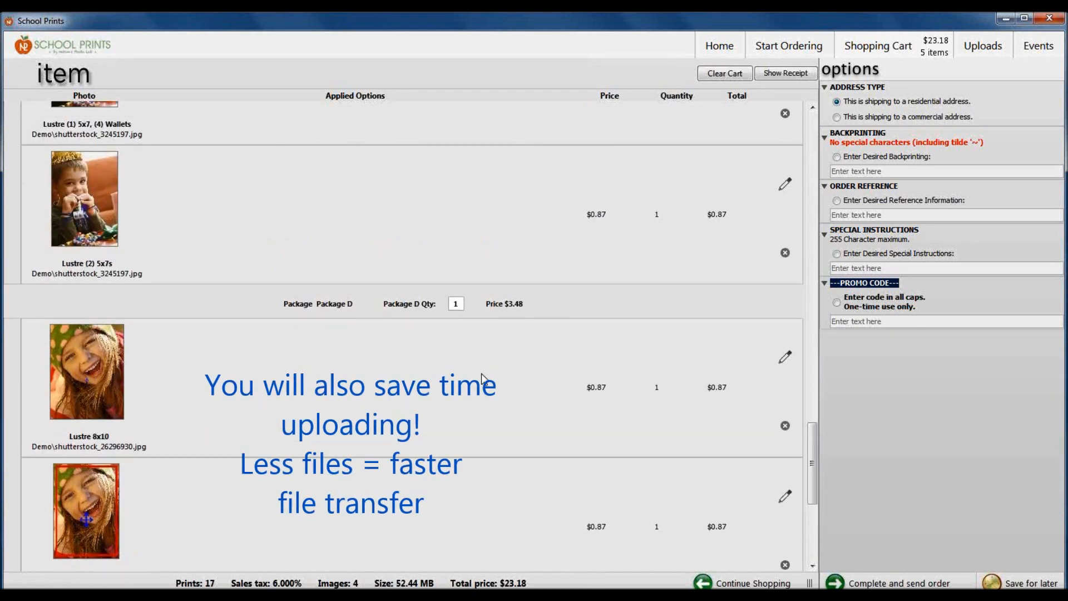
scroll(477, 376, up, 3)
scroll(477, 376, up, 3)
scroll(478, 376, up, 2)
scroll(475, 371, up, 2)
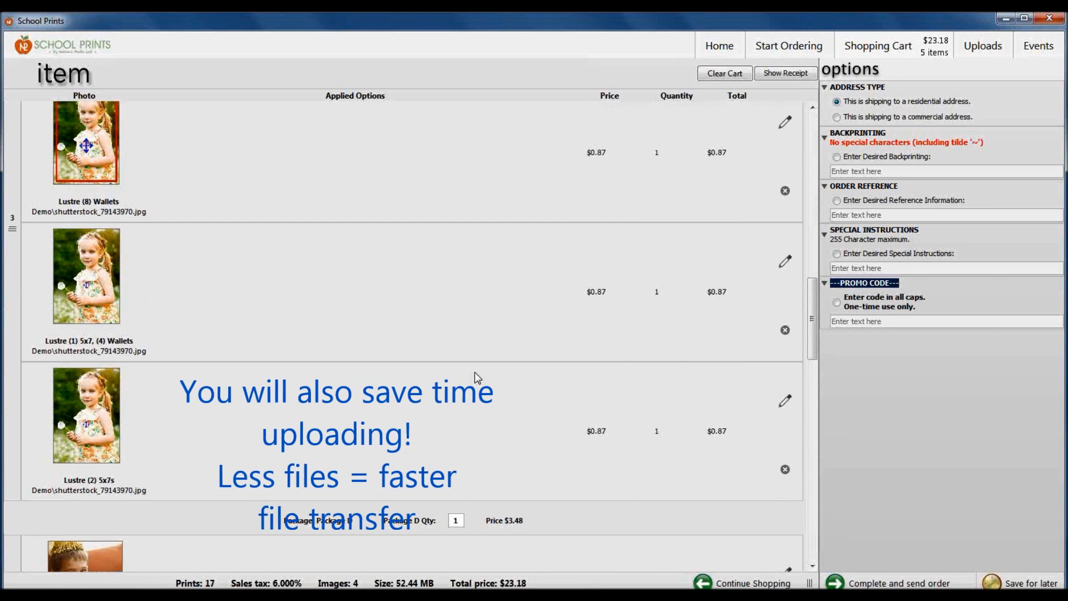
scroll(465, 345, up, 3)
scroll(376, 352, up, 2)
scroll(377, 352, up, 2)
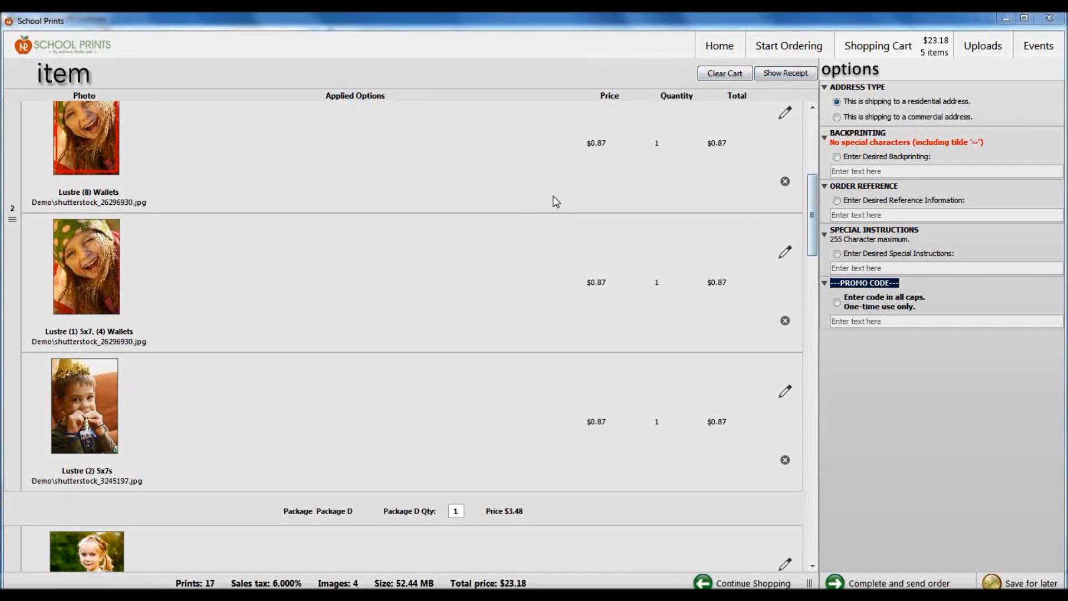
scroll(553, 196, up, 5)
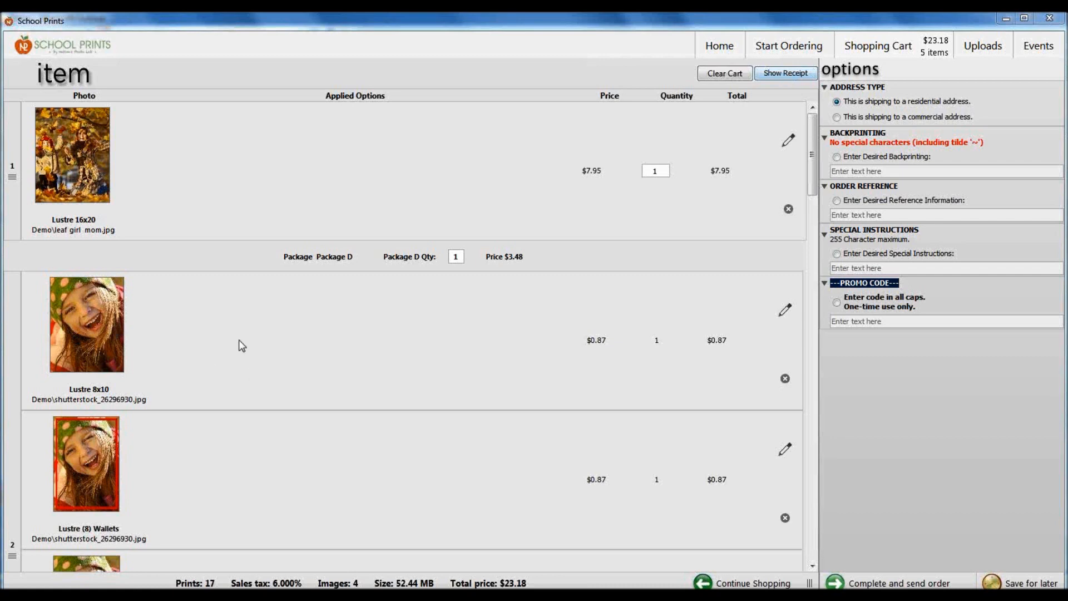
scroll(243, 342, down, 3)
scroll(243, 343, down, 3)
scroll(241, 364, down, 3)
scroll(241, 364, down, 3)
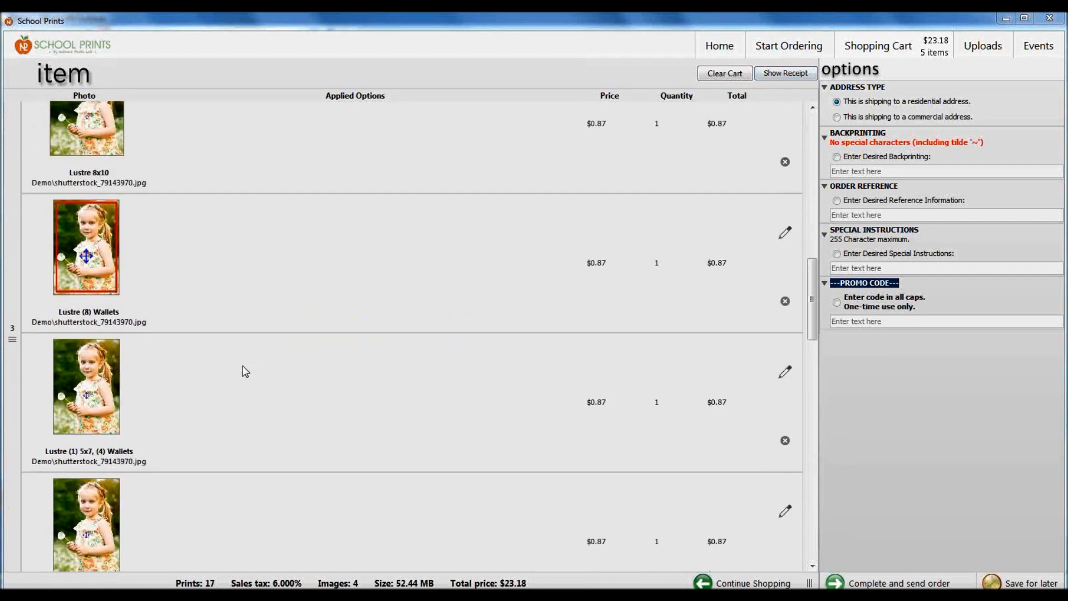
scroll(243, 369, down, 3)
scroll(244, 373, down, 3)
scroll(244, 376, down, 3)
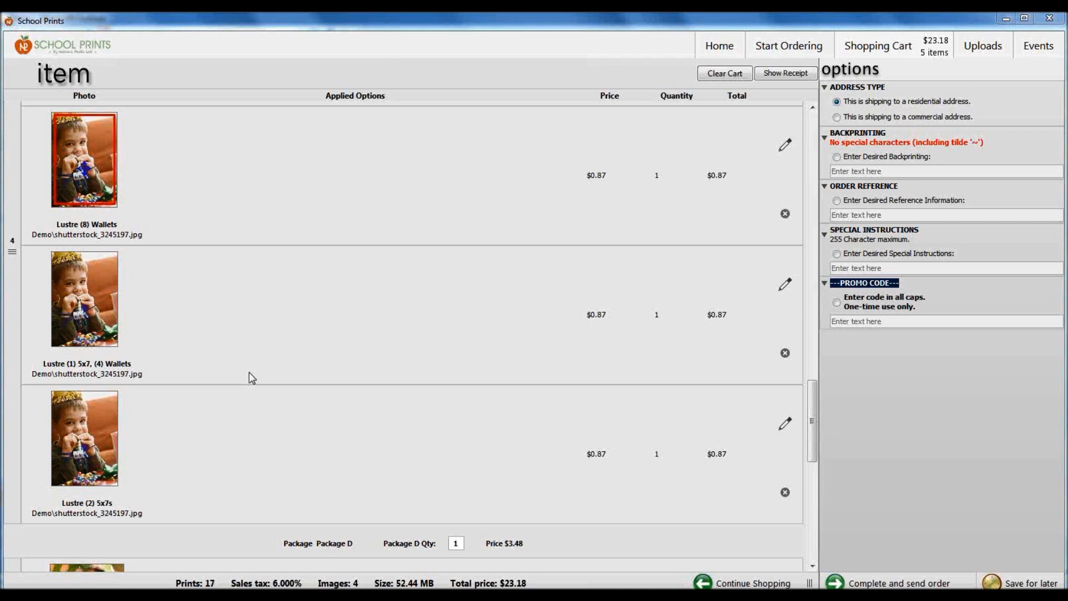
scroll(504, 361, up, 3)
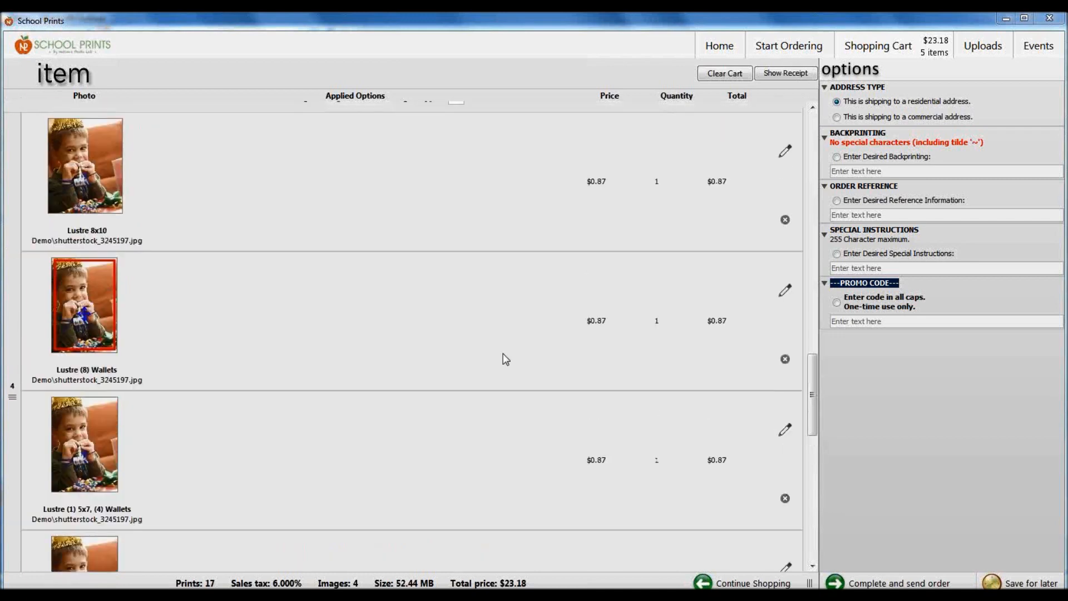
scroll(505, 361, up, 3)
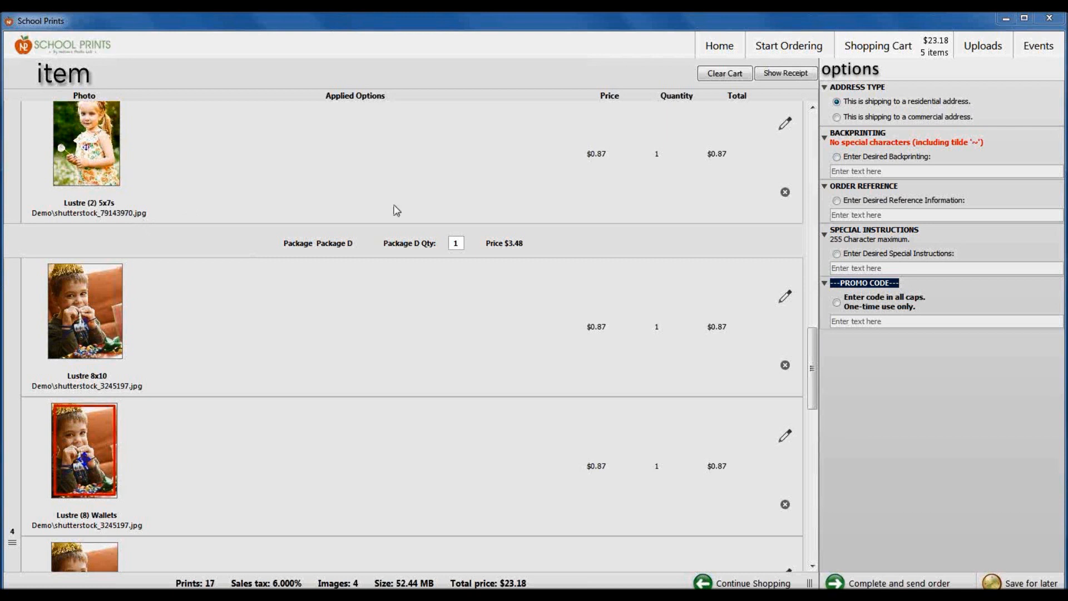
click(837, 157)
Enable backprinting text and set the order reference to '1st Grade'
click(890, 171)
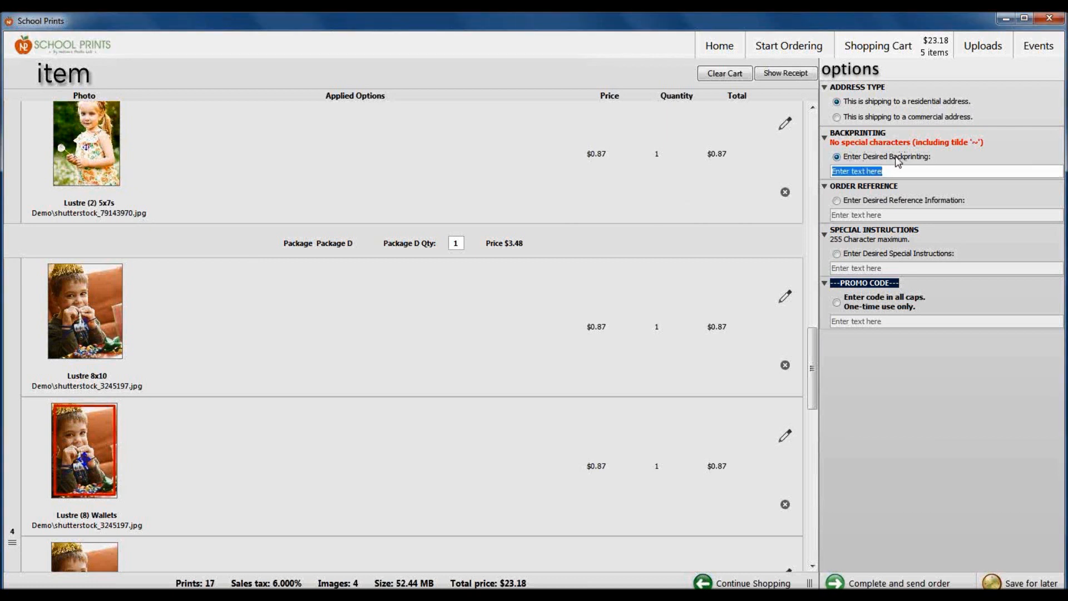
click(844, 157)
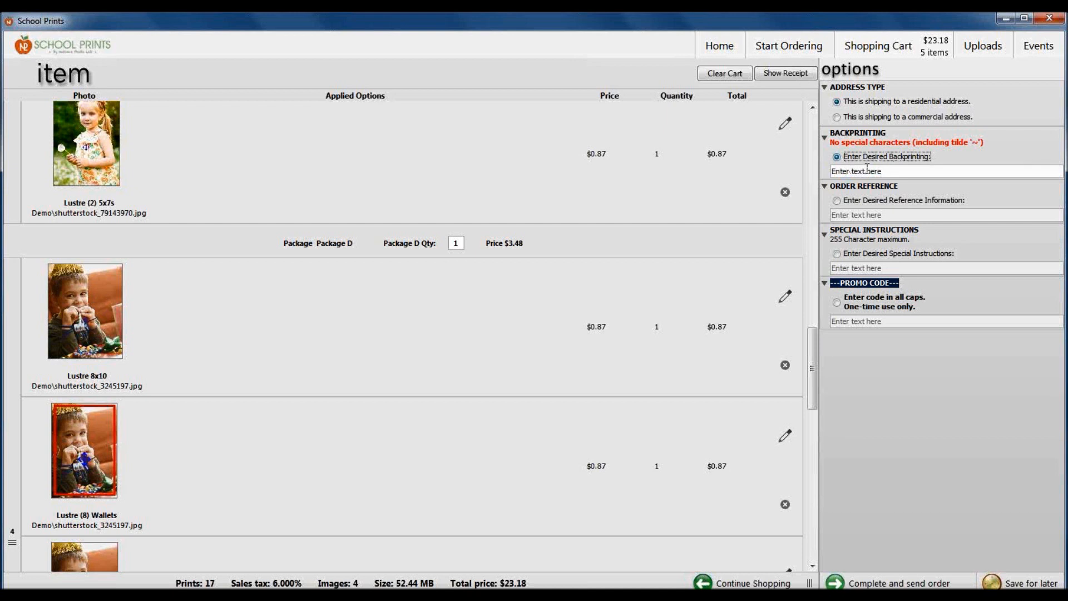
drag(832, 170, 901, 170)
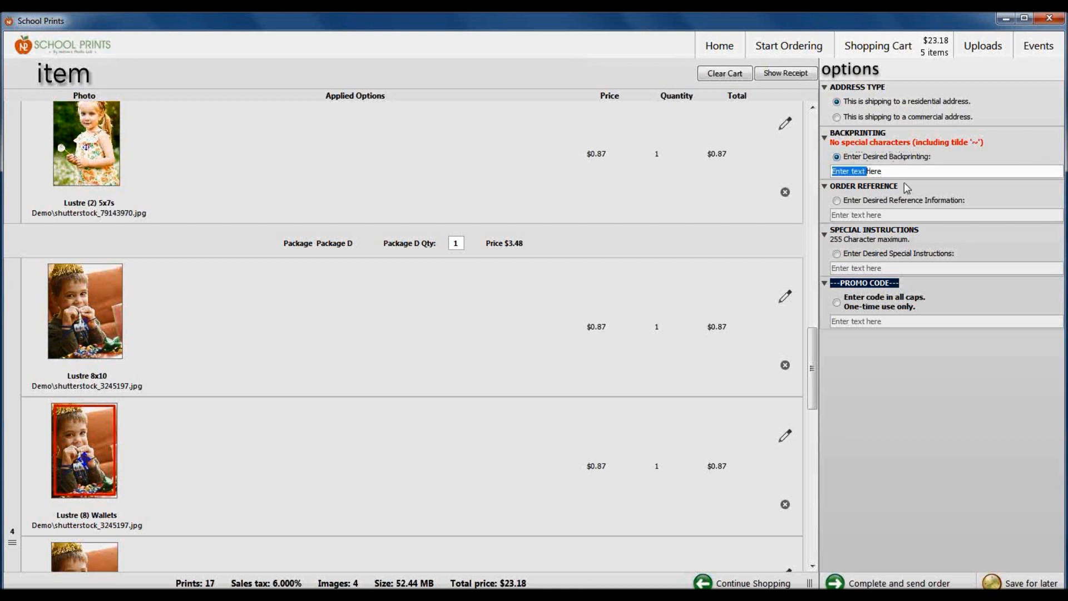
text(My Stud)
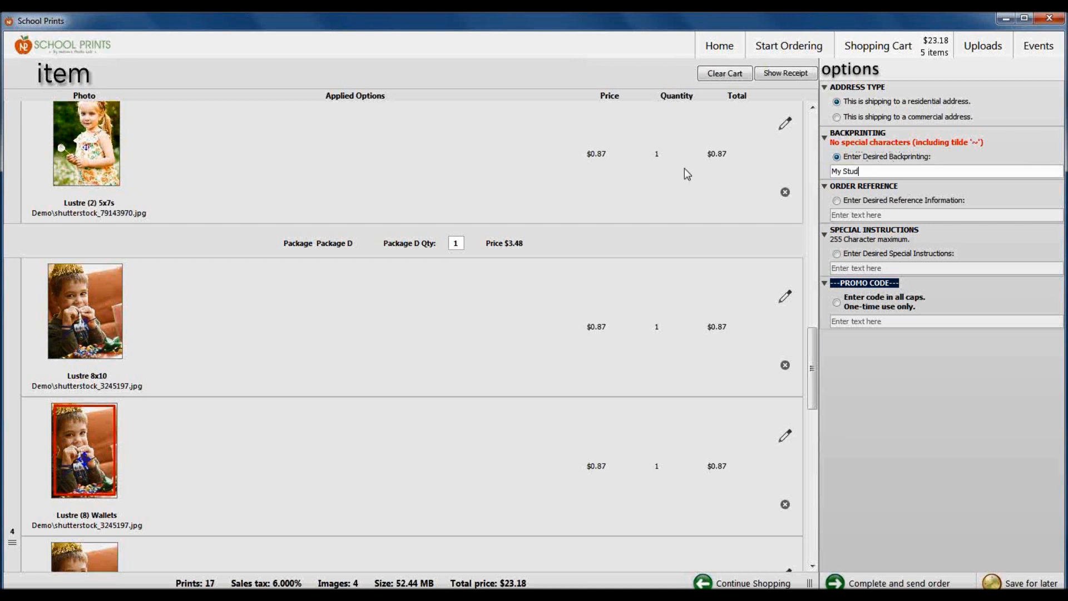
text(io thanks)
click(837, 200)
double_click(860, 215)
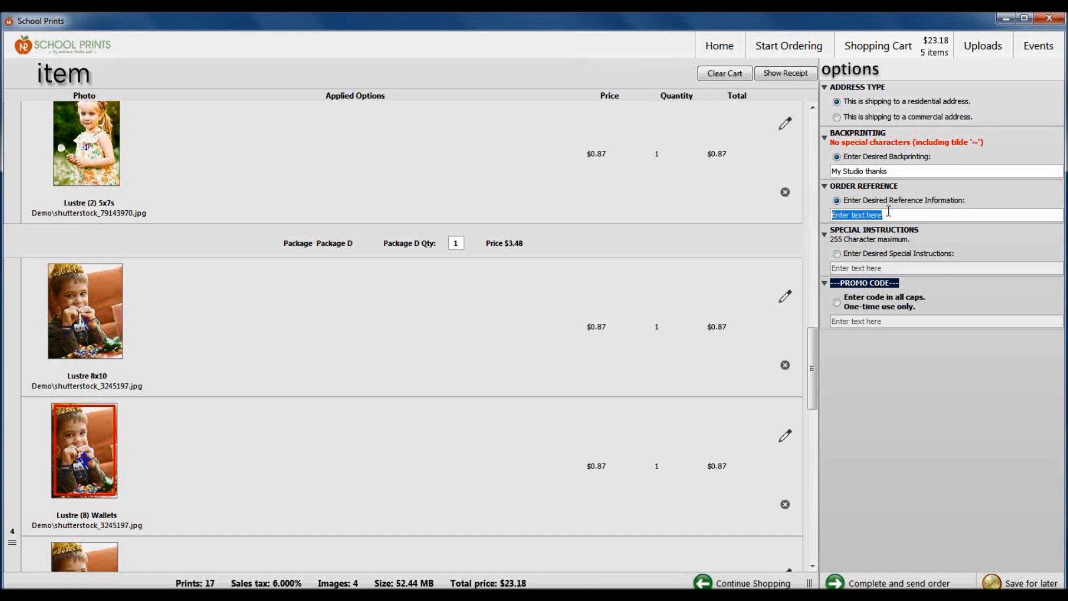
text(1st Grade)
key(Tab)
click(889, 214)
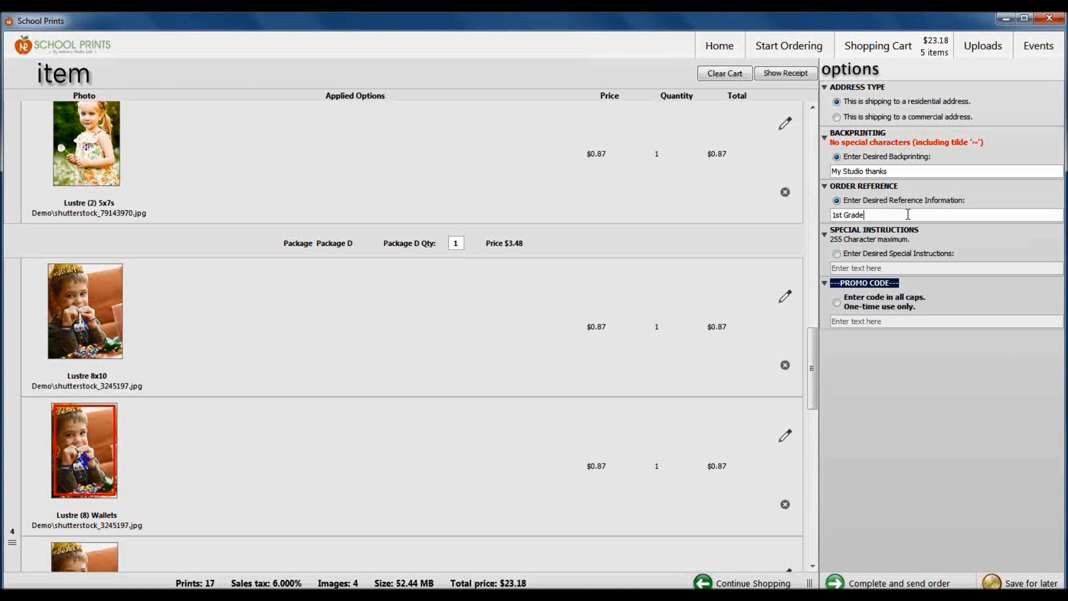
Switch on Special Instructions for the order, then go to the Events page
click(838, 255)
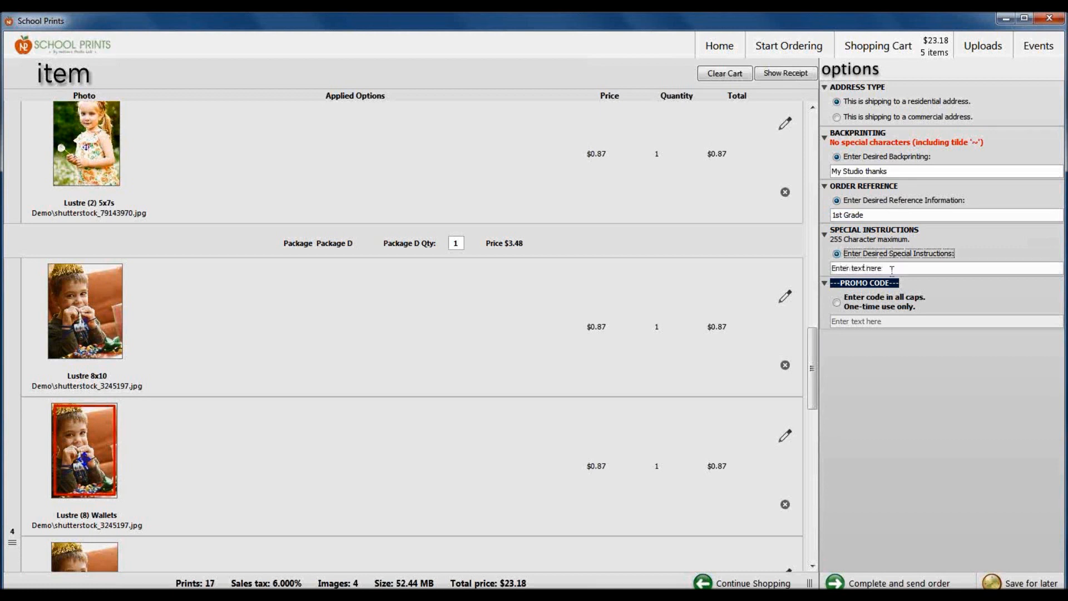
key(Tab)
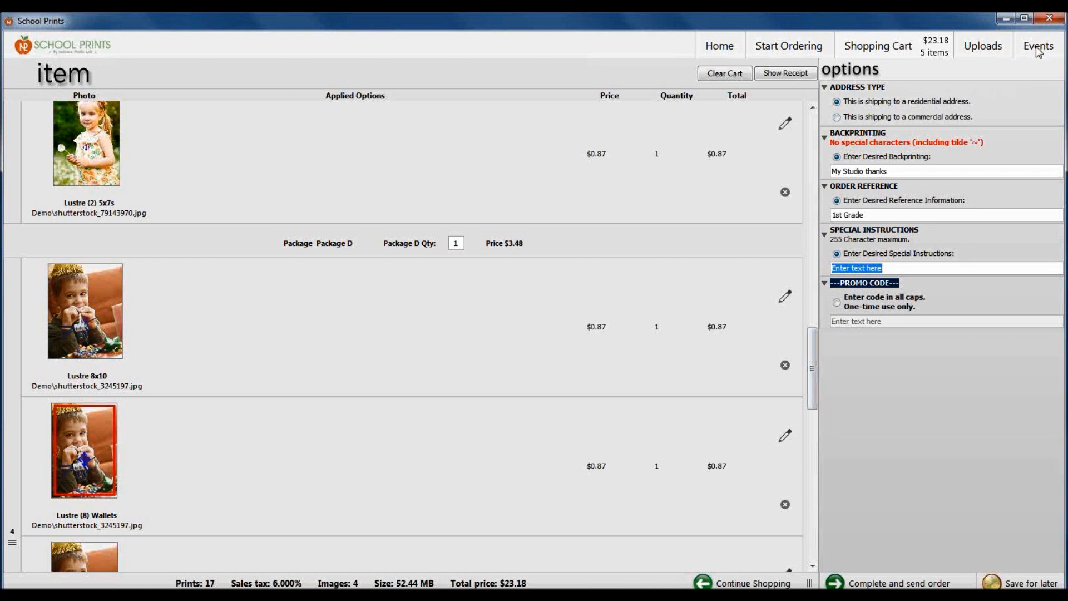
click(1039, 47)
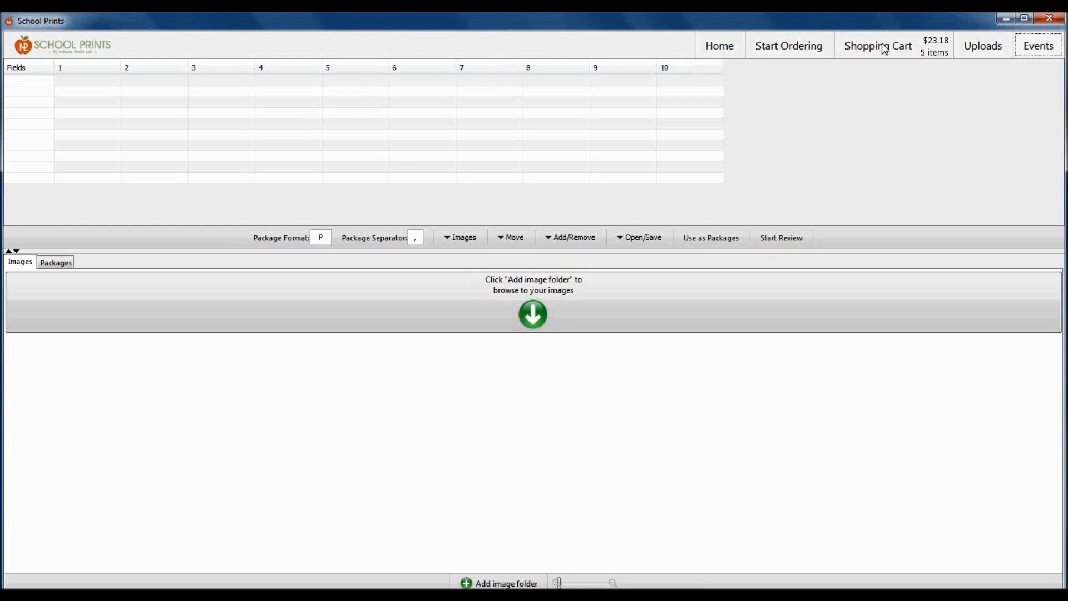
Return from the Events page to the print ordering screen
click(885, 49)
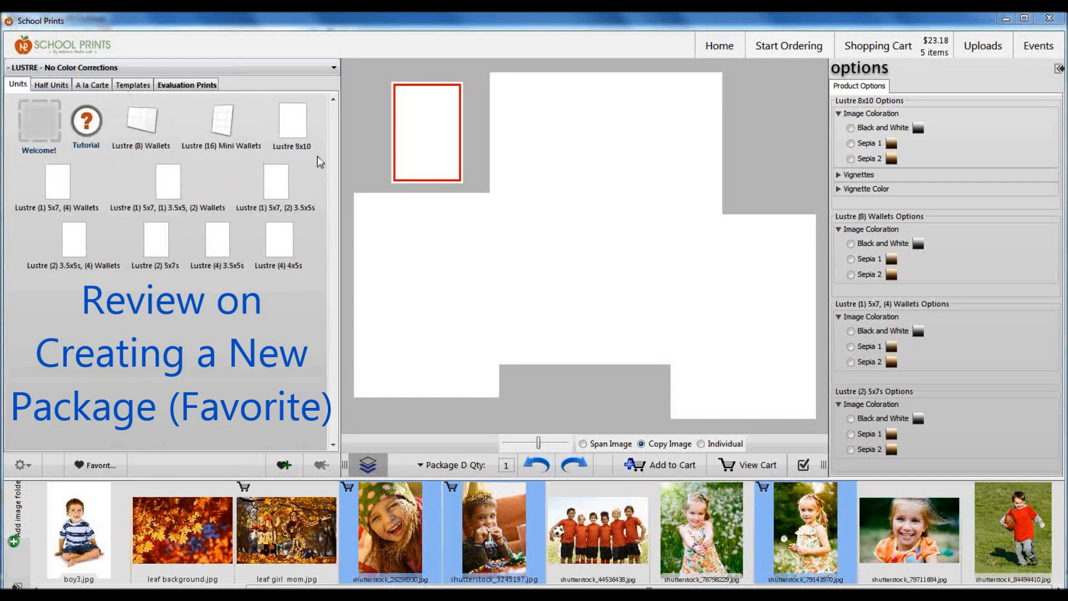
Build a new package of a Lustre 8x10, (4) 4x5s and (16) Mini Wallets on the canvas
click(296, 119)
drag(439, 168, 571, 189)
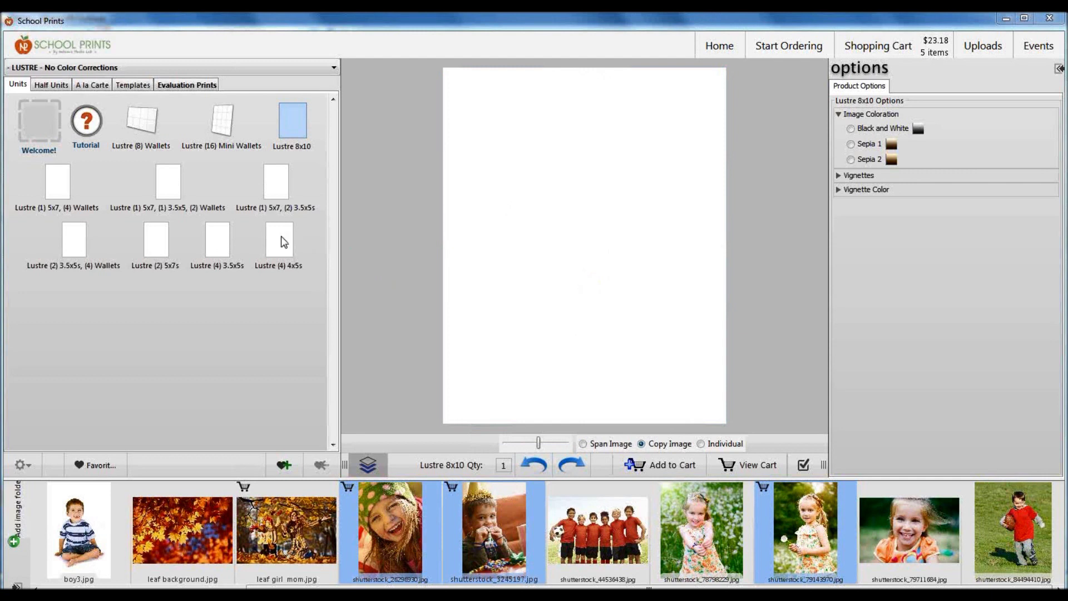
mouse_move(282, 237)
mouse_down()
mouse_move(420, 309)
mouse_move(751, 230)
mouse_up()
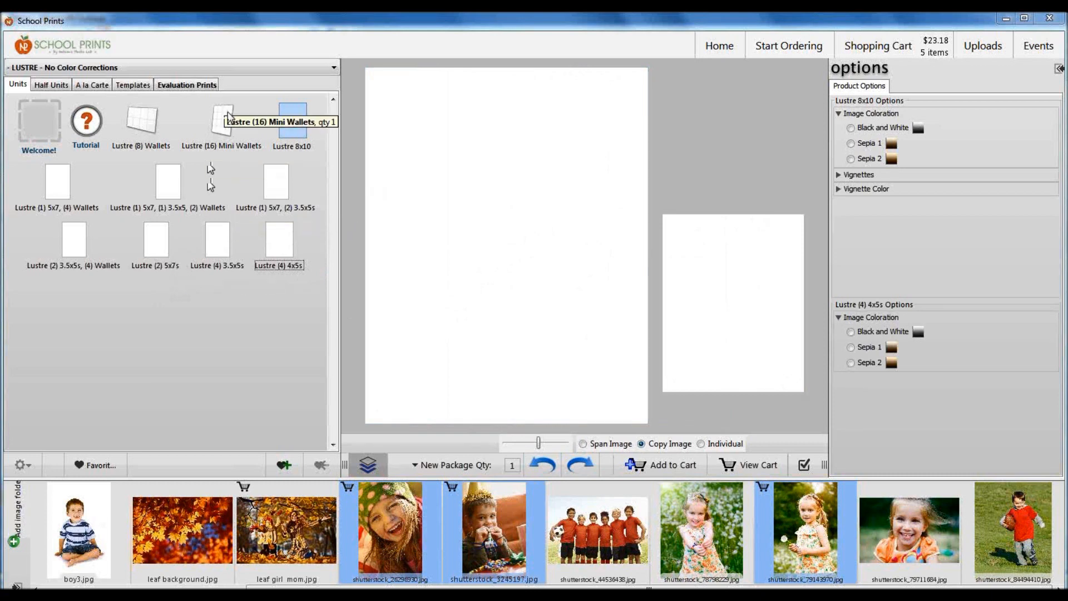
drag(222, 121, 742, 150)
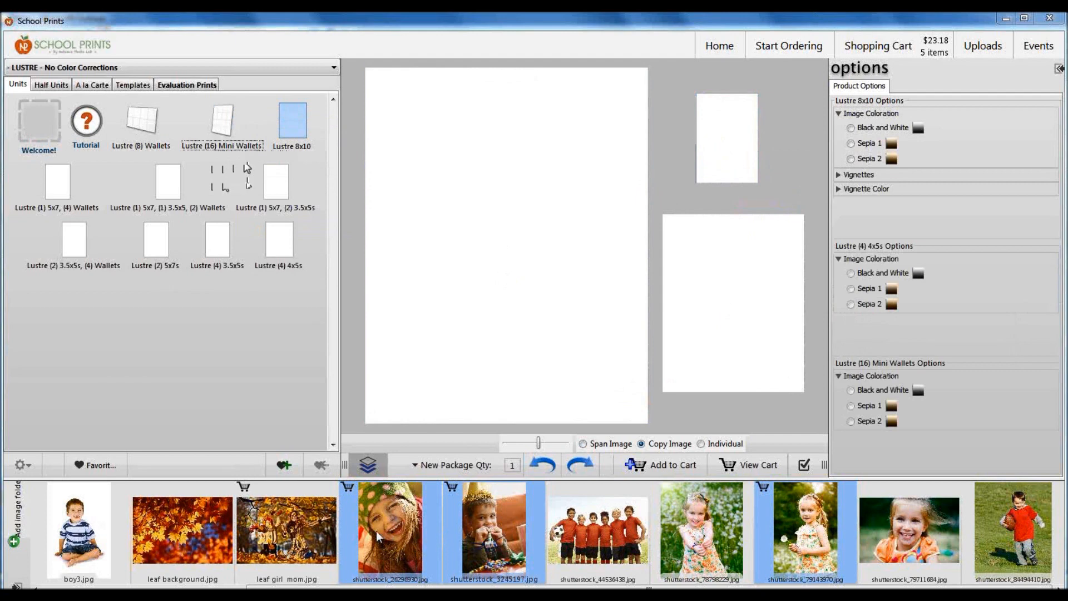
Fill every print with the football boy photo and show the saved favorites
click(639, 548)
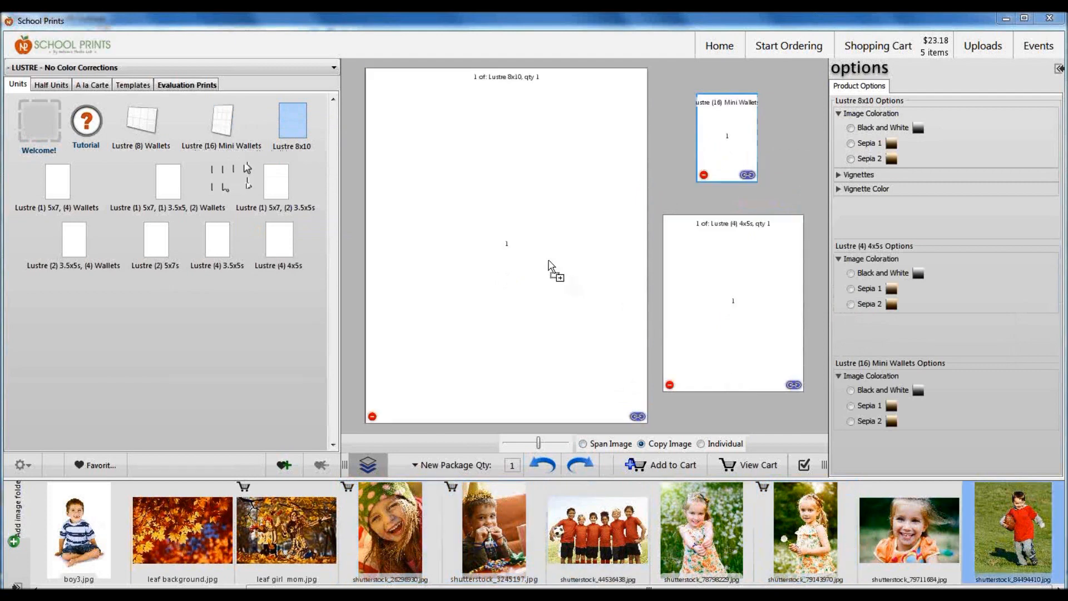
drag(1017, 533, 543, 254)
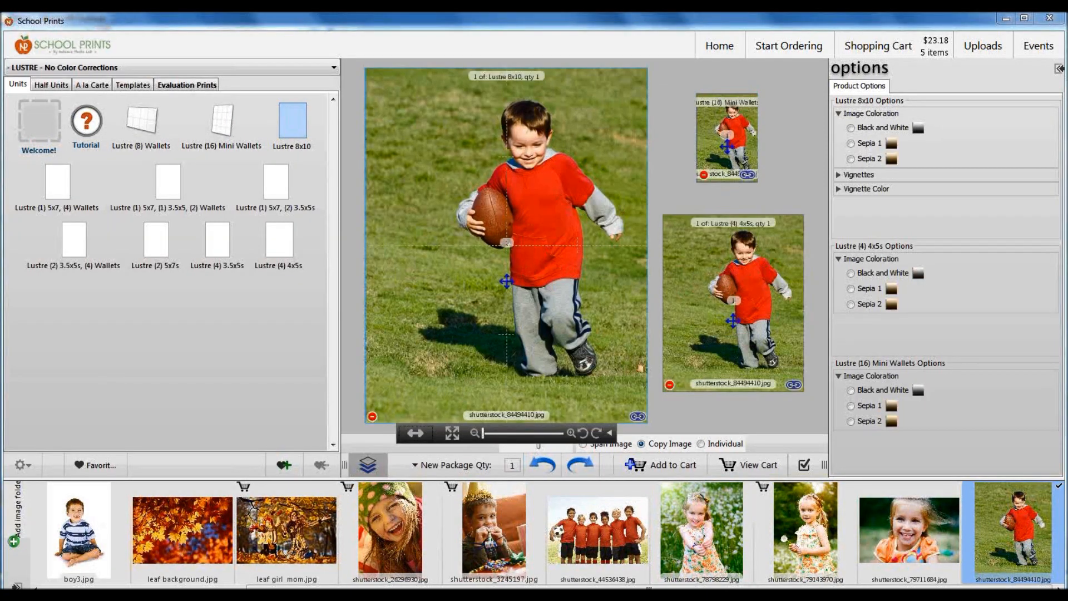
click(284, 466)
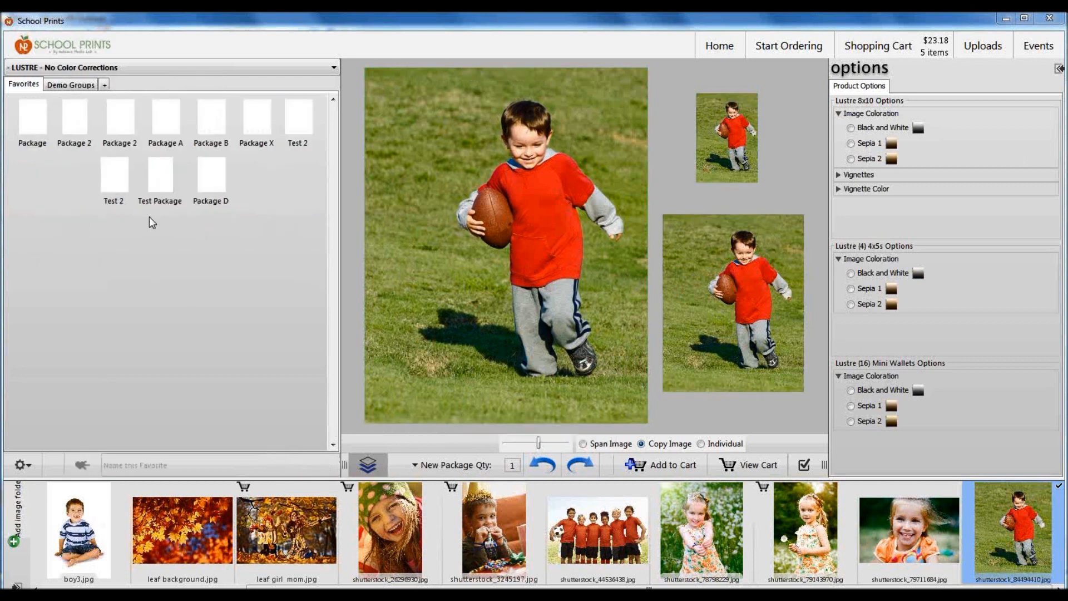
Save the layout as favorite 'Package E' and reload it as an empty template
click(128, 466)
text(Pack)
text(age E)
key(Return)
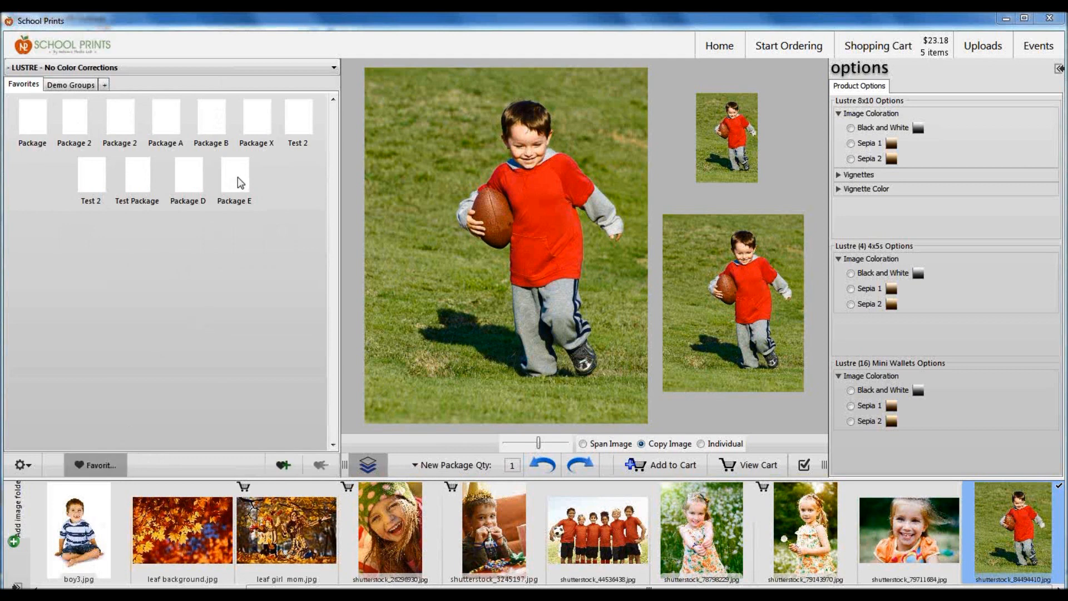
mouse_move(505, 243)
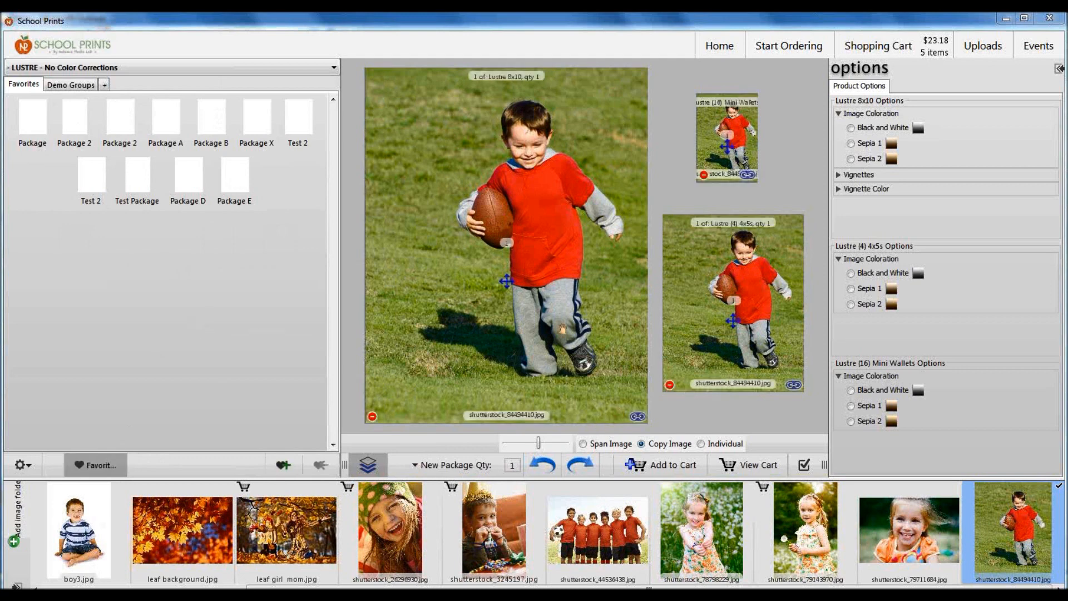
click(505, 334)
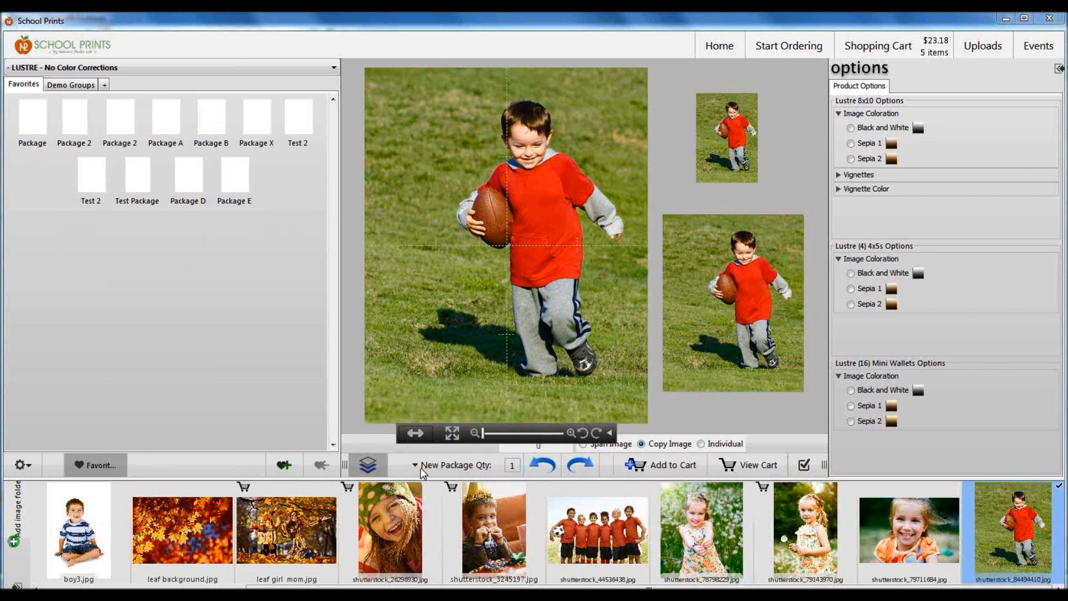
click(238, 178)
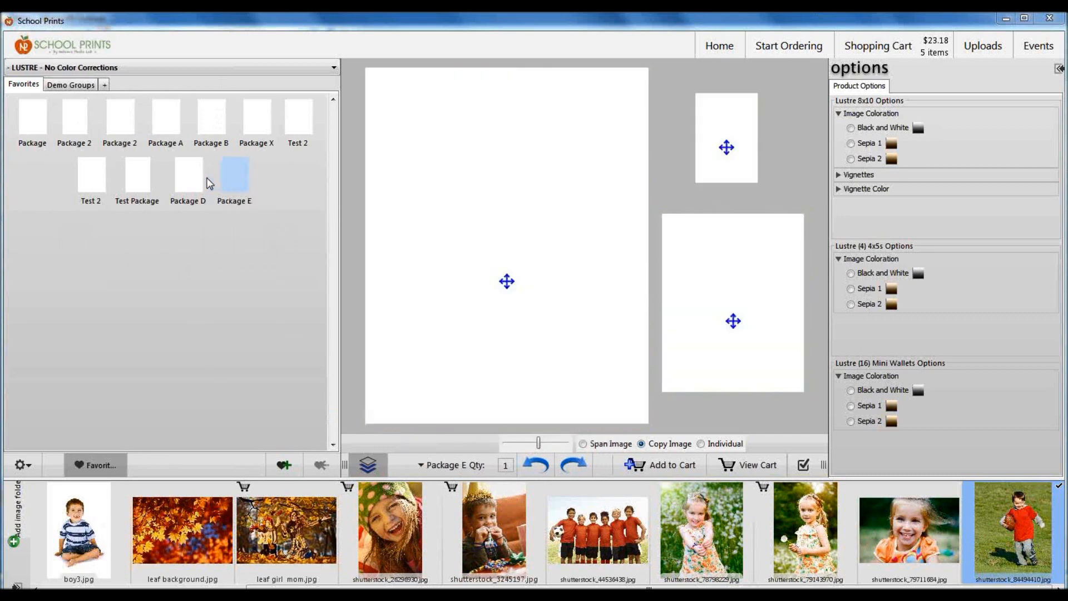
Set Package E's Lustre 8x10 quantity to 2, save the favorite, and fill it with the dandelion girl photo
click(422, 465)
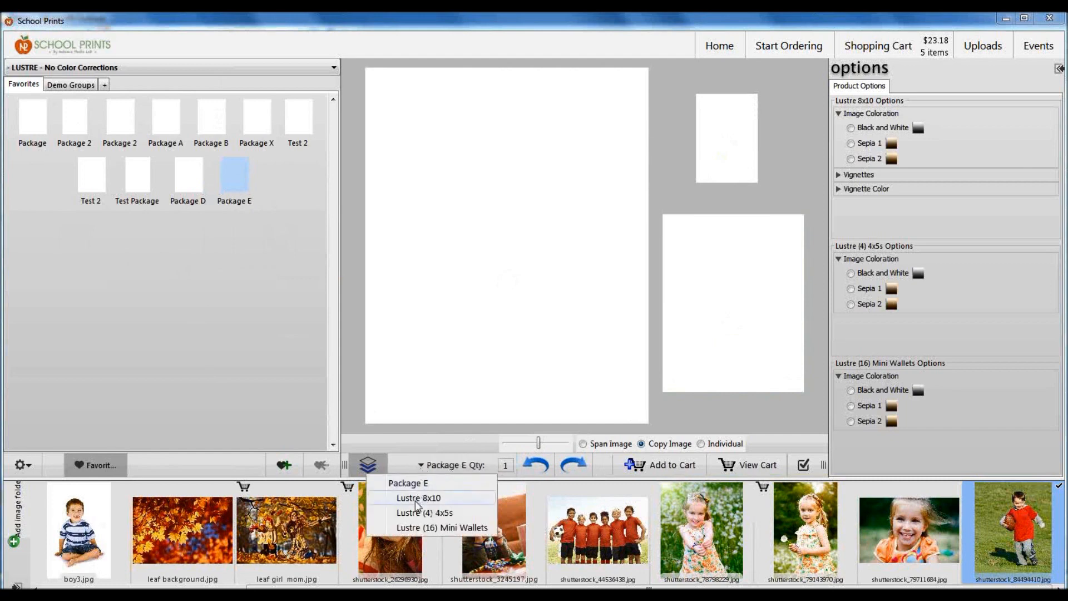
click(415, 499)
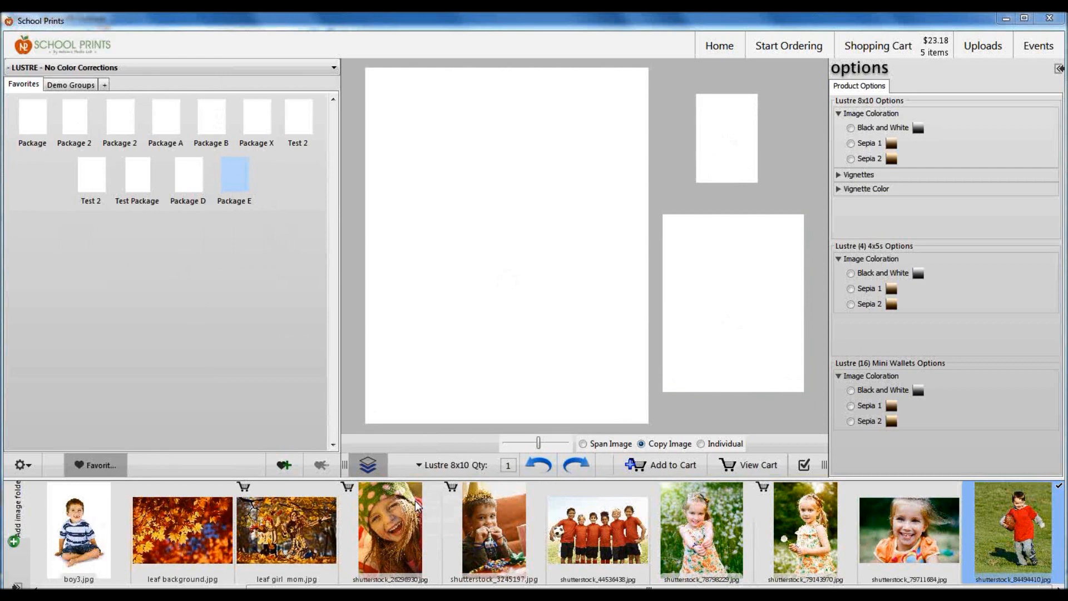
text(2)
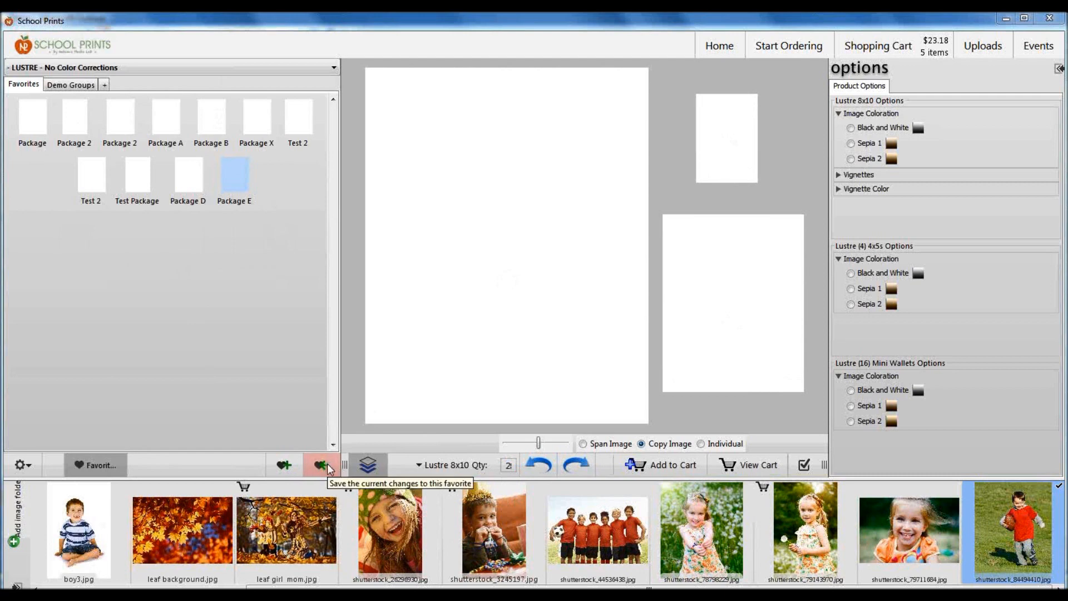
click(328, 468)
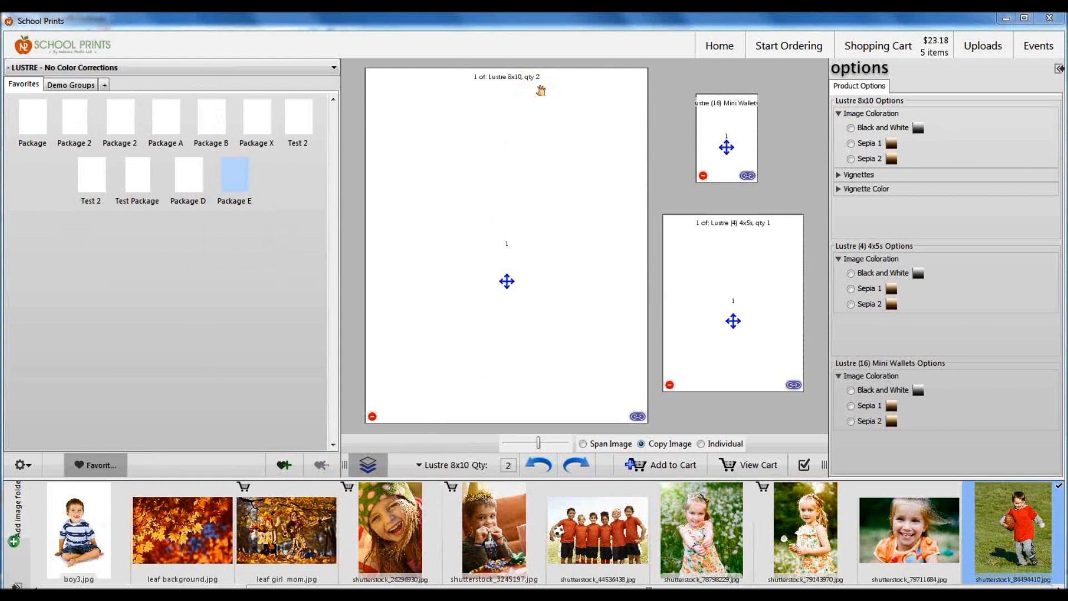
click(805, 534)
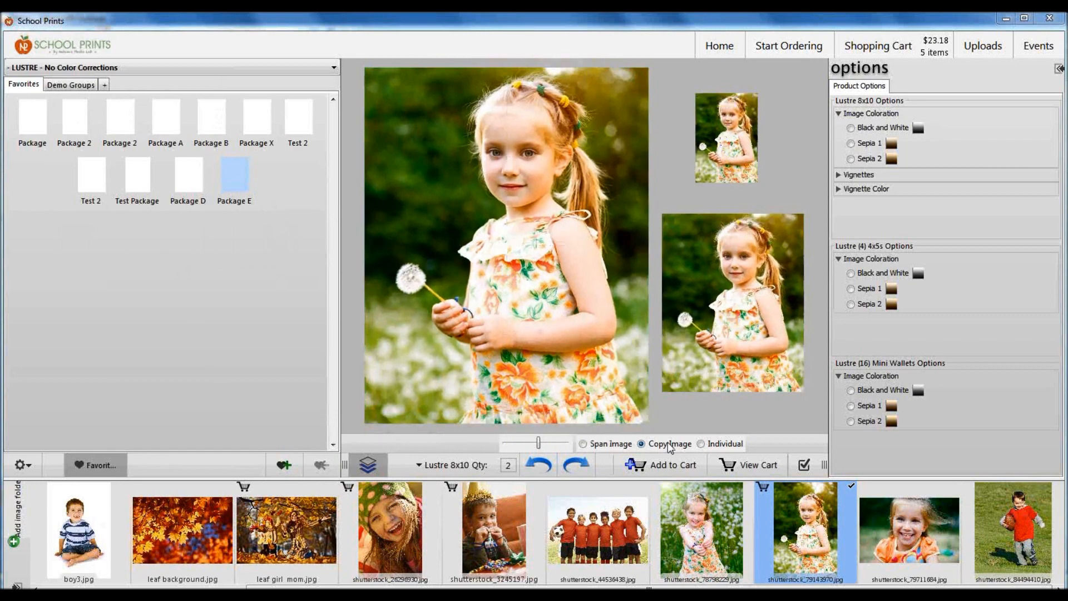
Add the dandelion-girl Package E order to the cart, bringing it to 6 items at $26.87
click(660, 466)
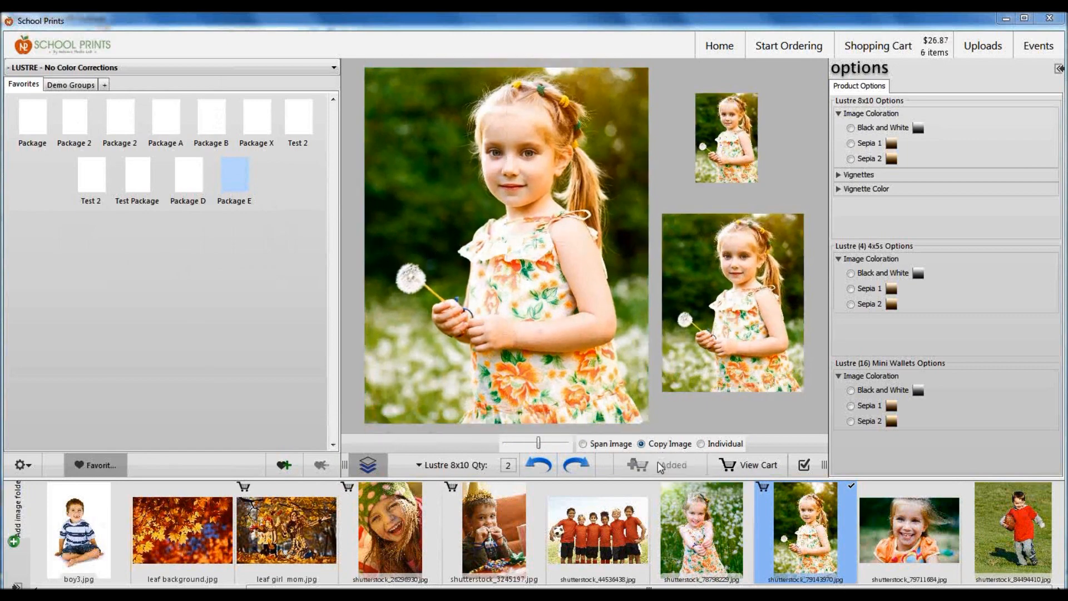
click(749, 466)
scroll(667, 417, down, 3)
scroll(667, 417, down, 3)
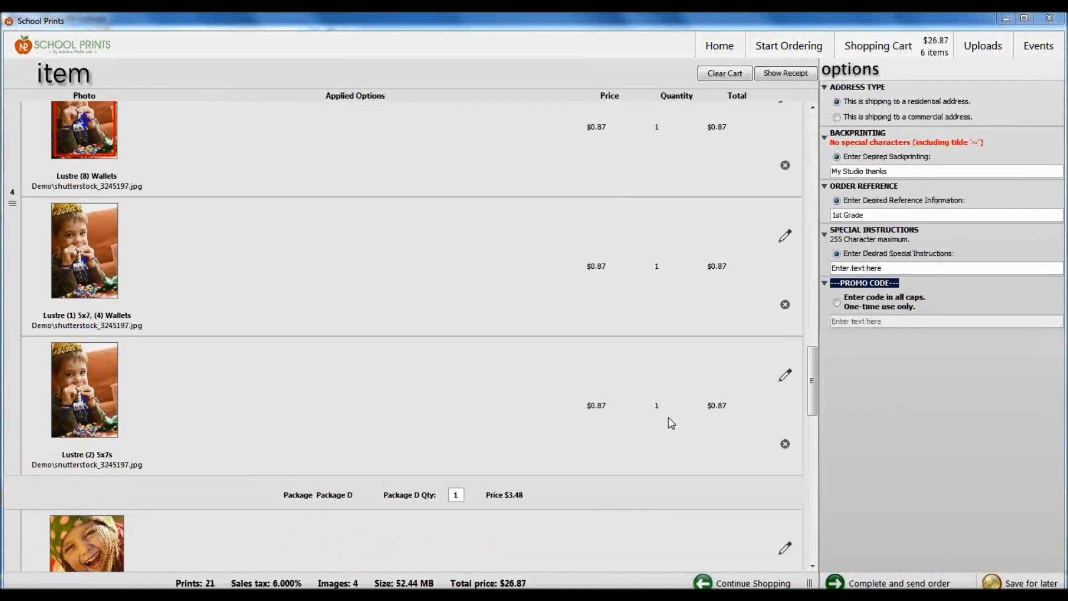
scroll(667, 418, down, 2)
drag(812, 387, 814, 532)
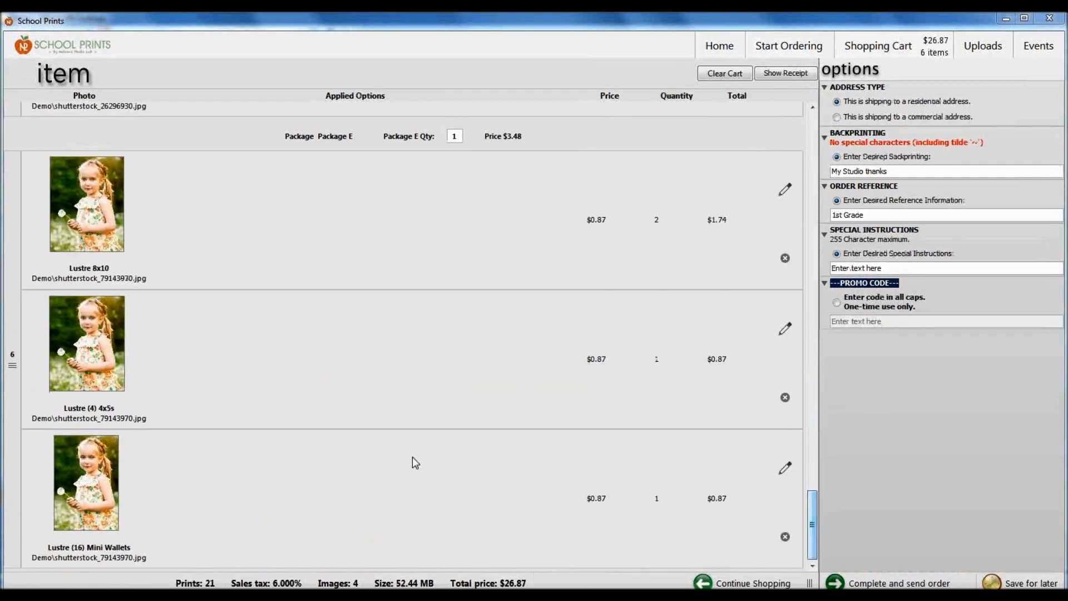